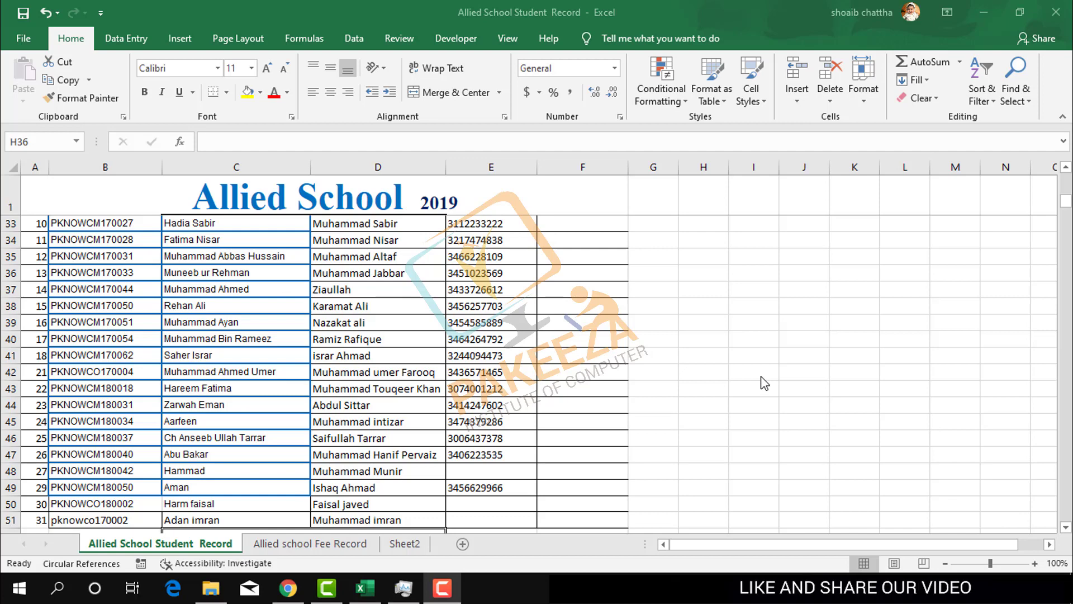
- Bring the workbook into focus and switch to the Review tab
click(503, 44)
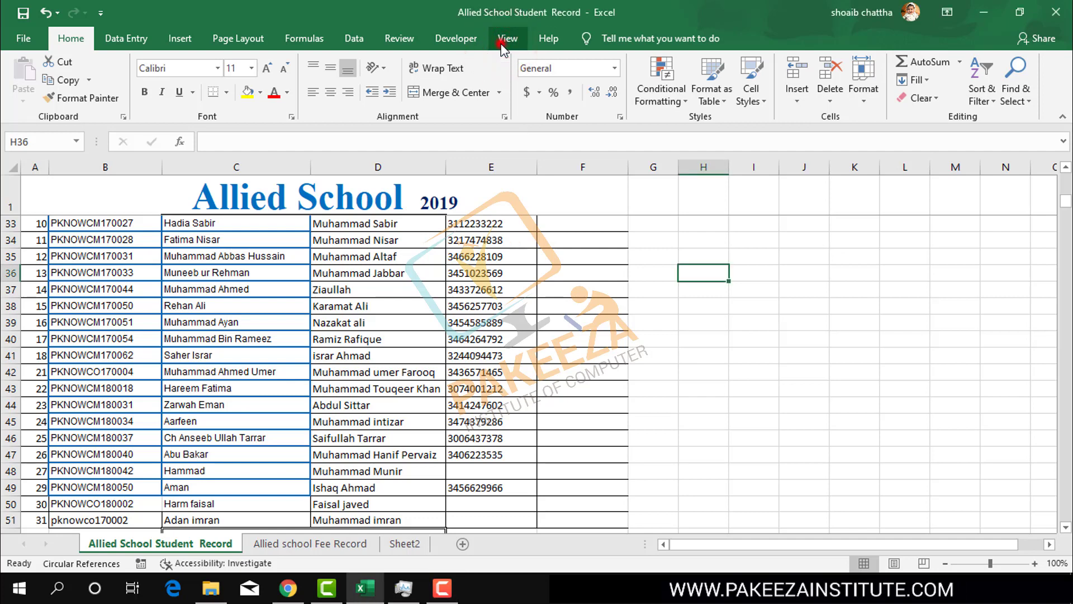
click(502, 45)
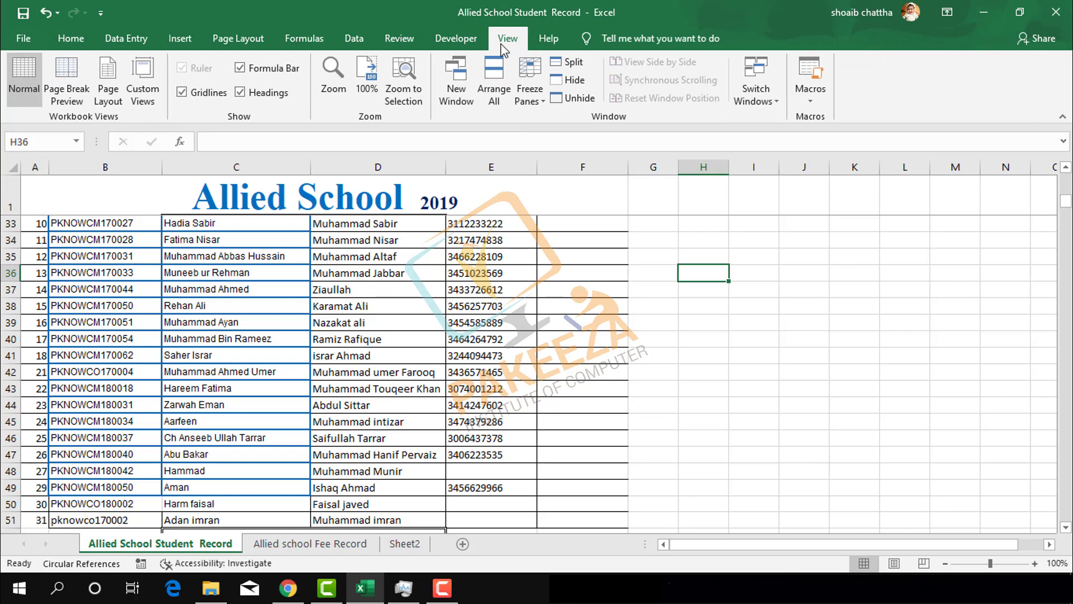
click(399, 40)
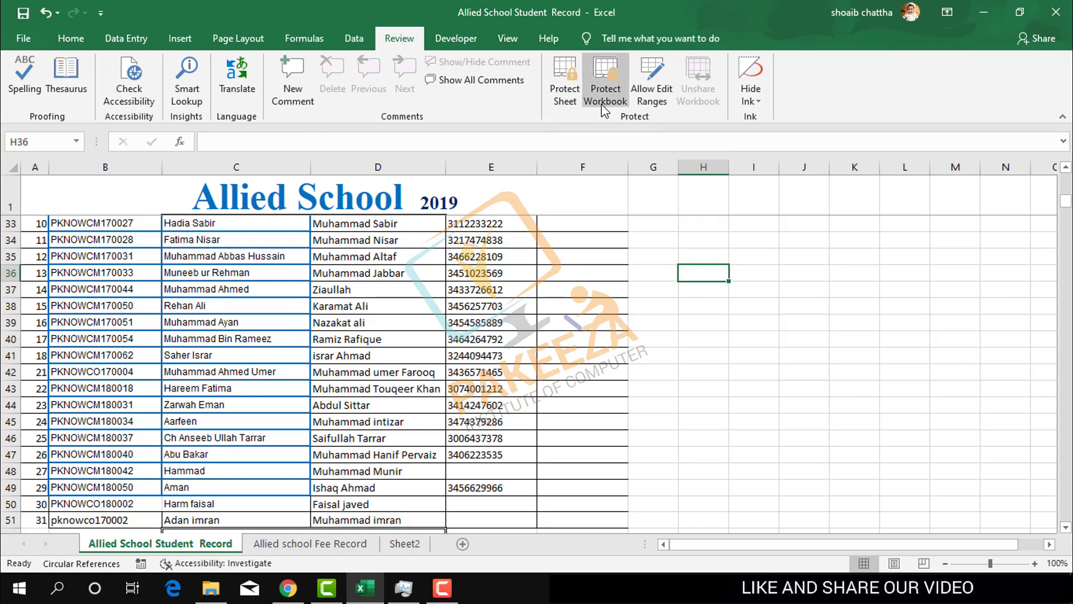
mouse_move(604, 109)
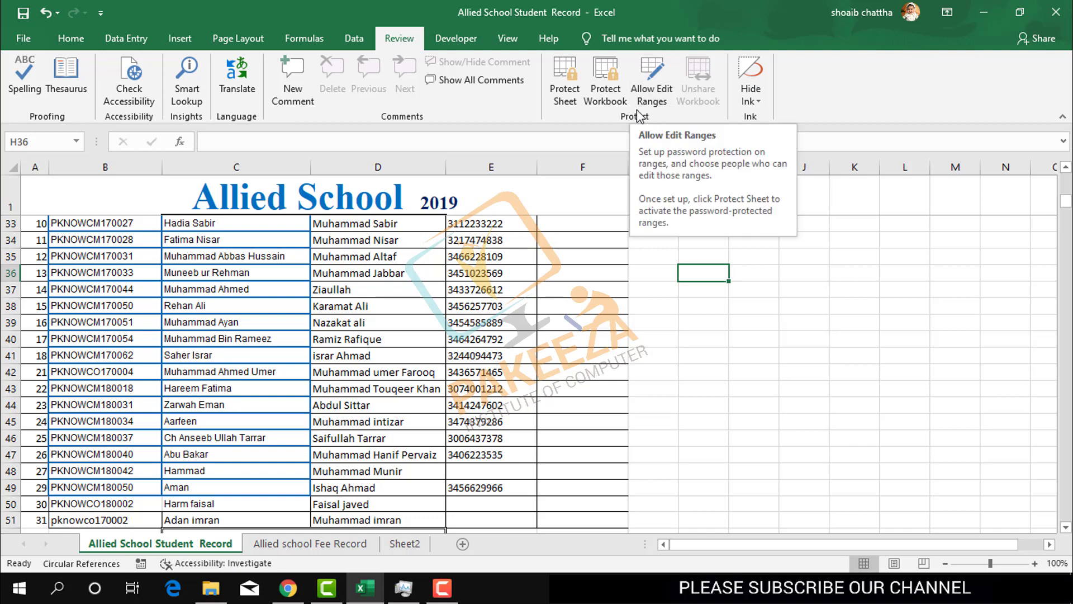
- Select cell G36 and bring up the Protect Sheet settings
click(697, 292)
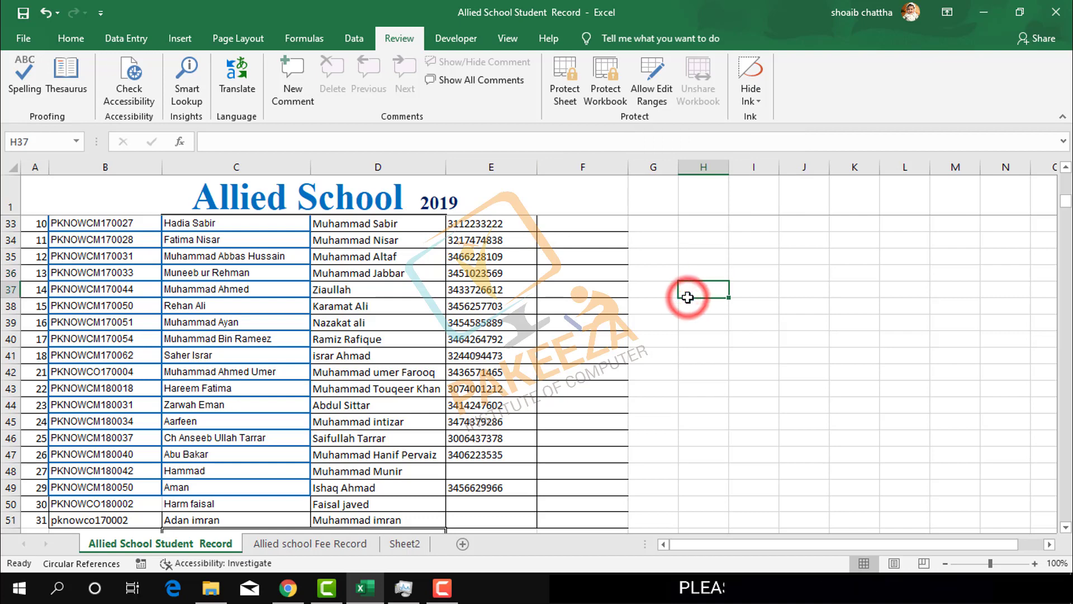
click(651, 237)
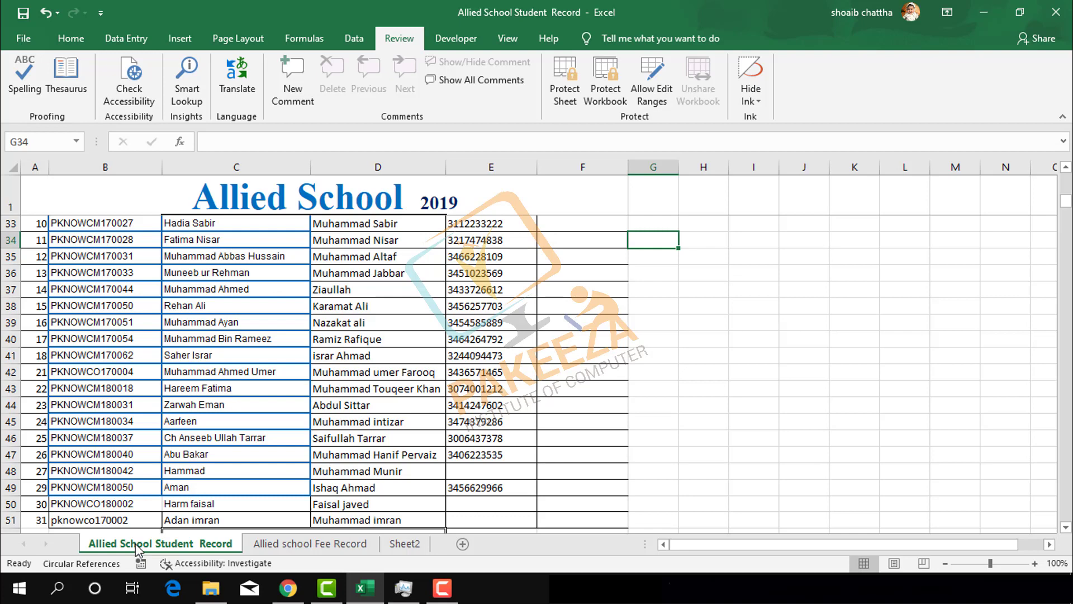
click(666, 268)
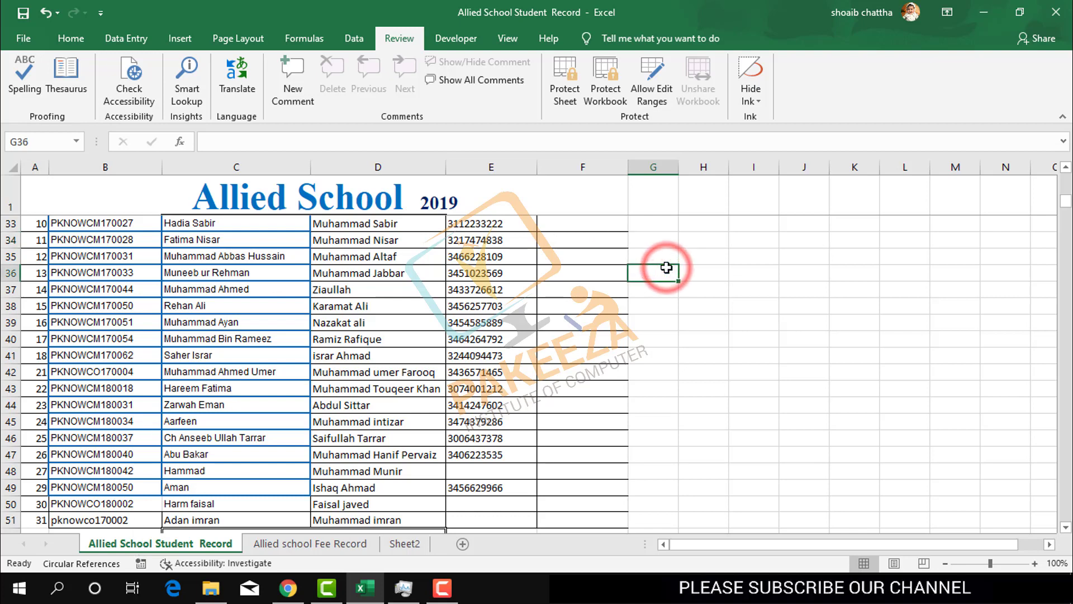
click(562, 106)
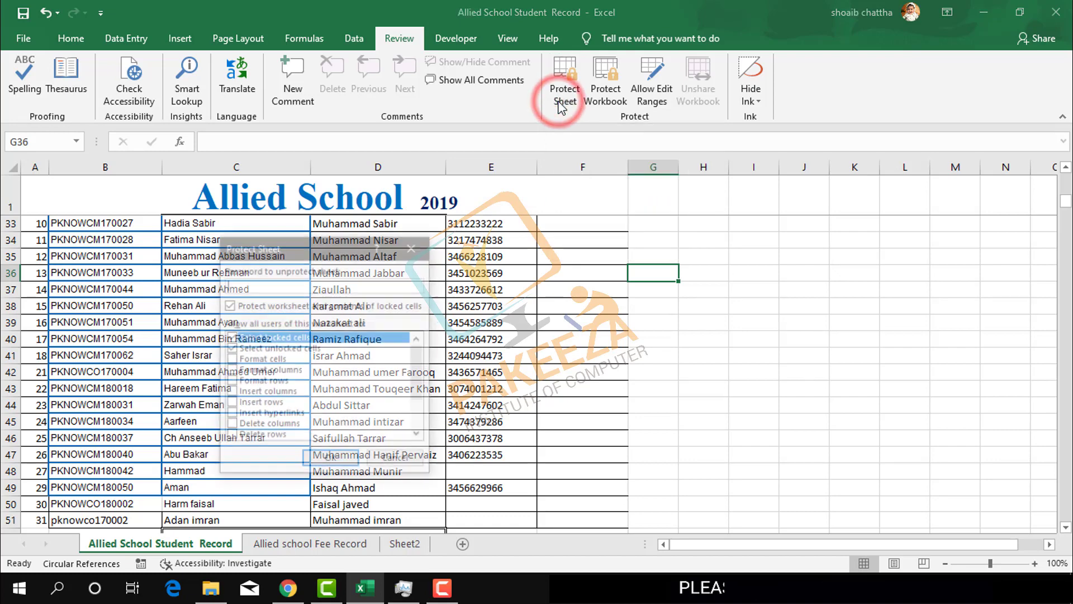
- Protect the sheet with a password, re-entering the same password to confirm it
click(280, 242)
drag(280, 242, 691, 162)
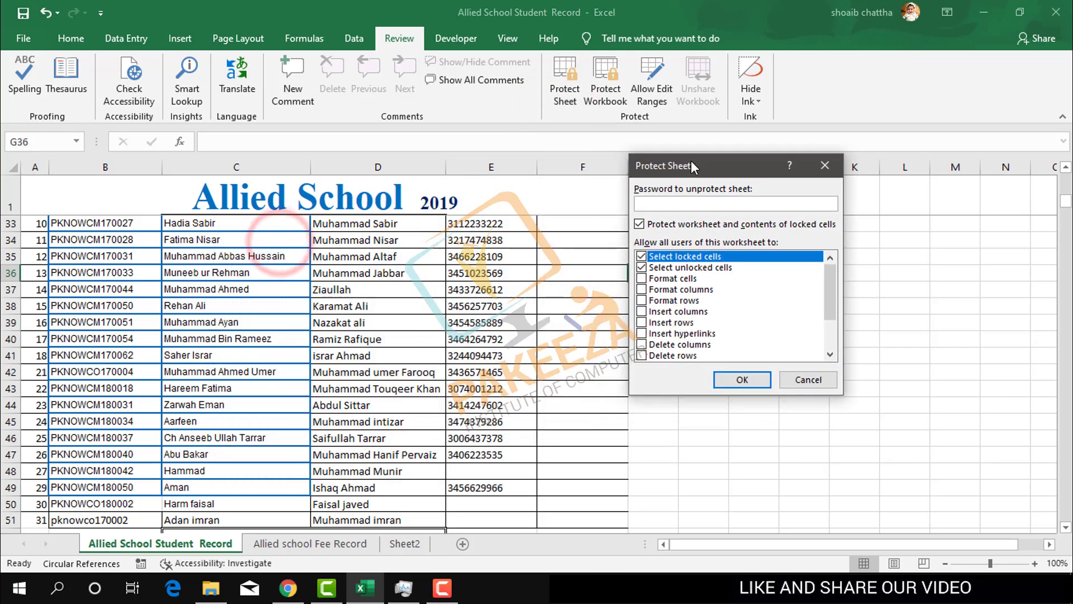
click(670, 206)
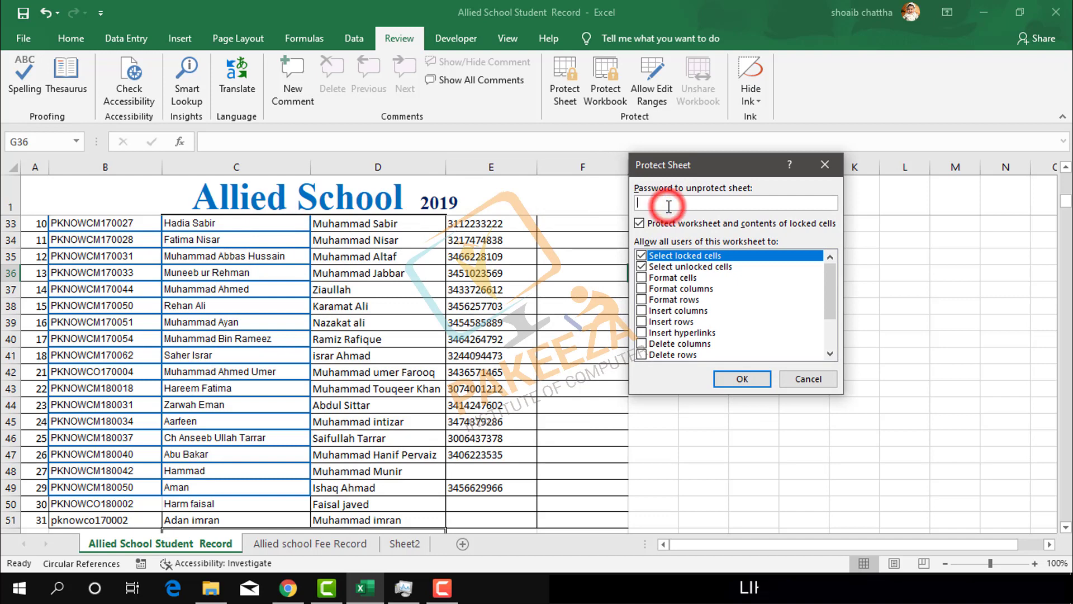
text(123)
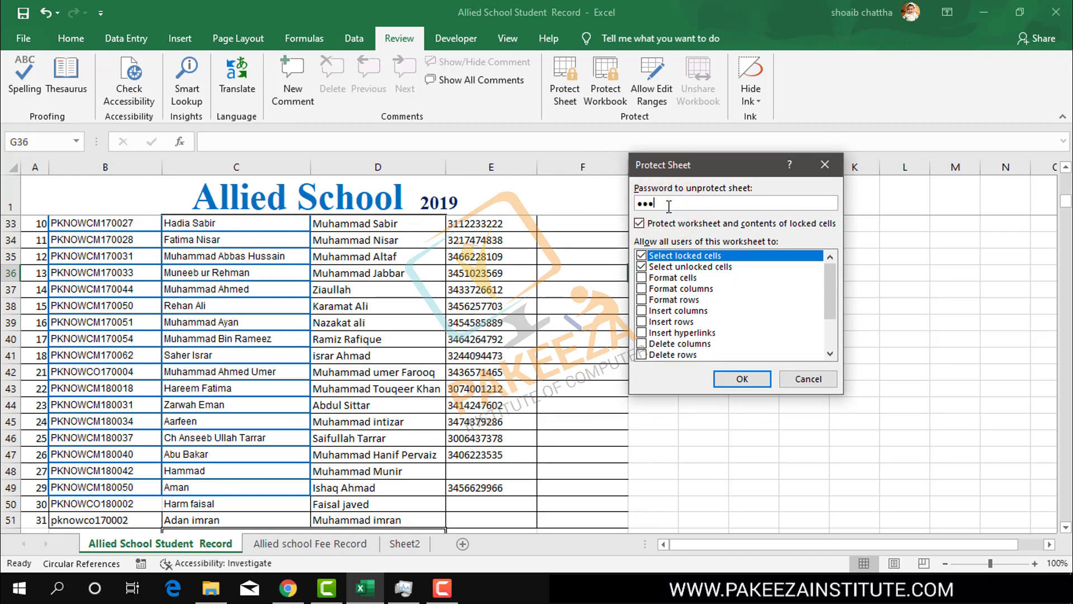
click(729, 380)
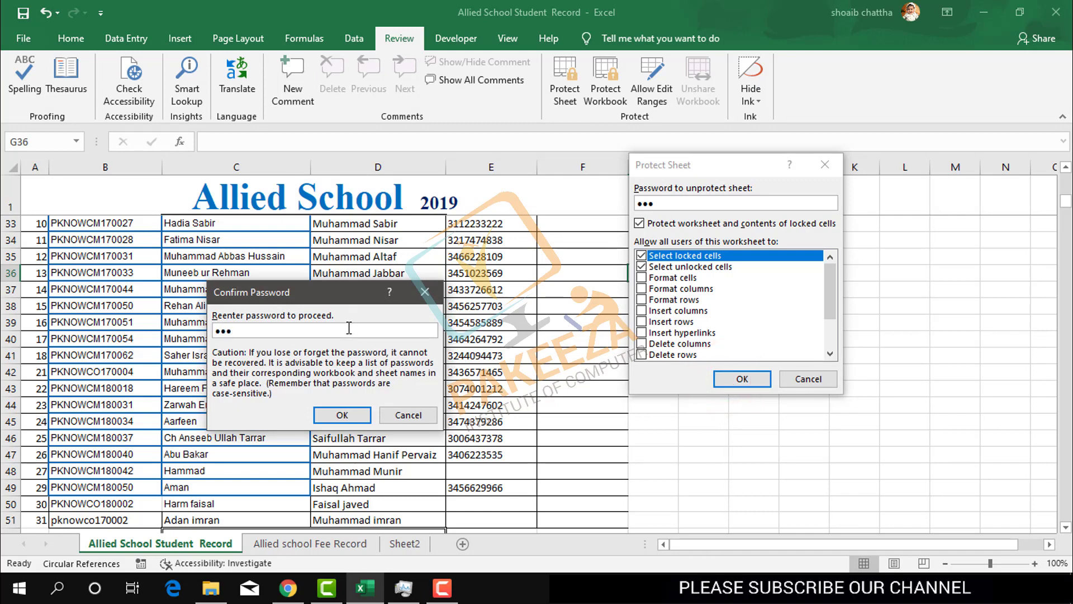
text(123)
click(342, 415)
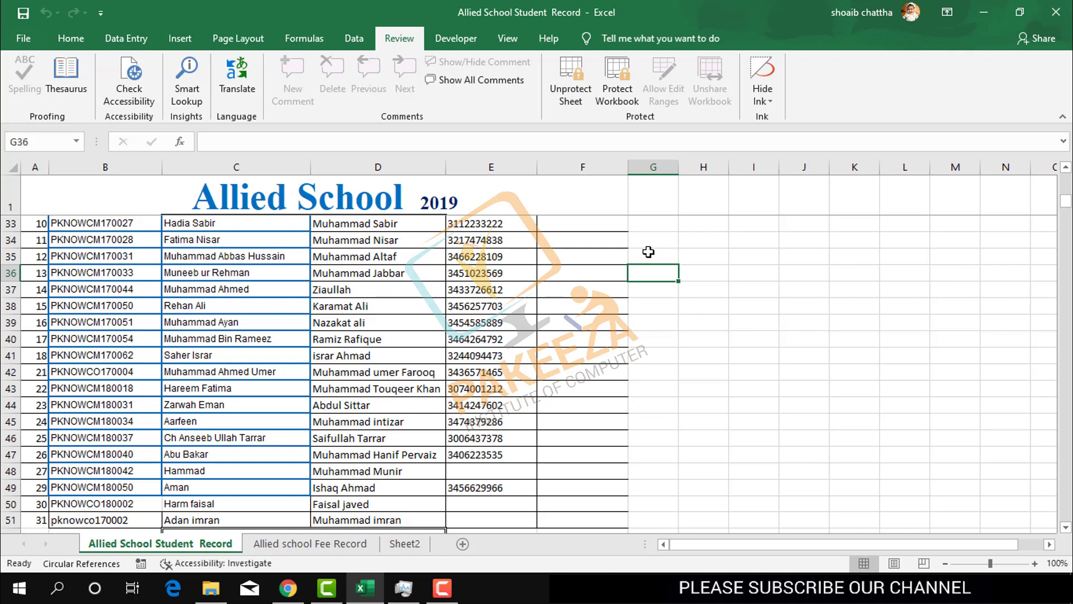
double_click(649, 239)
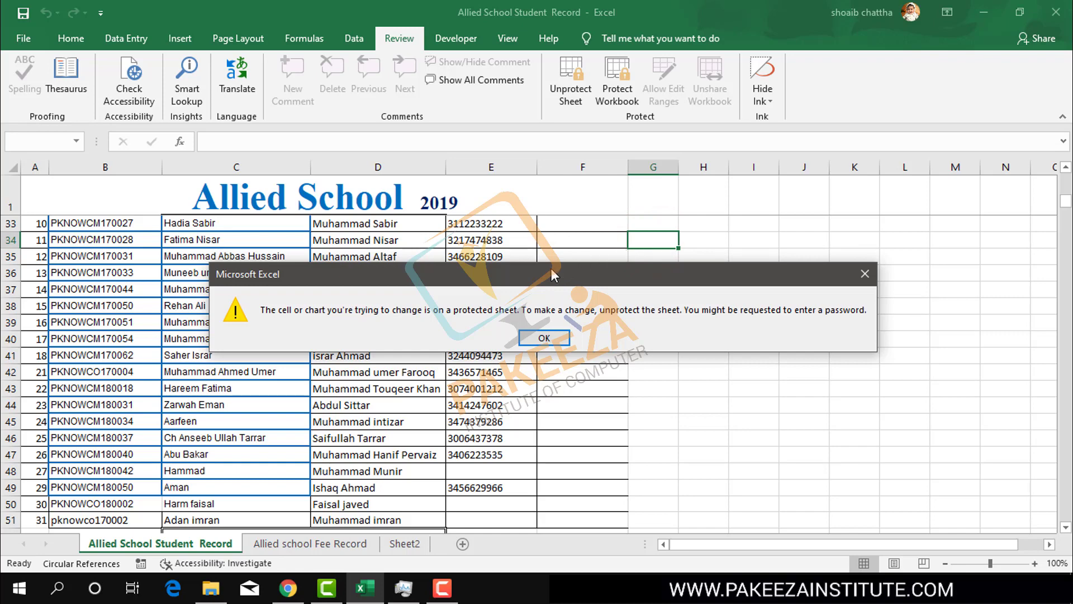
click(864, 277)
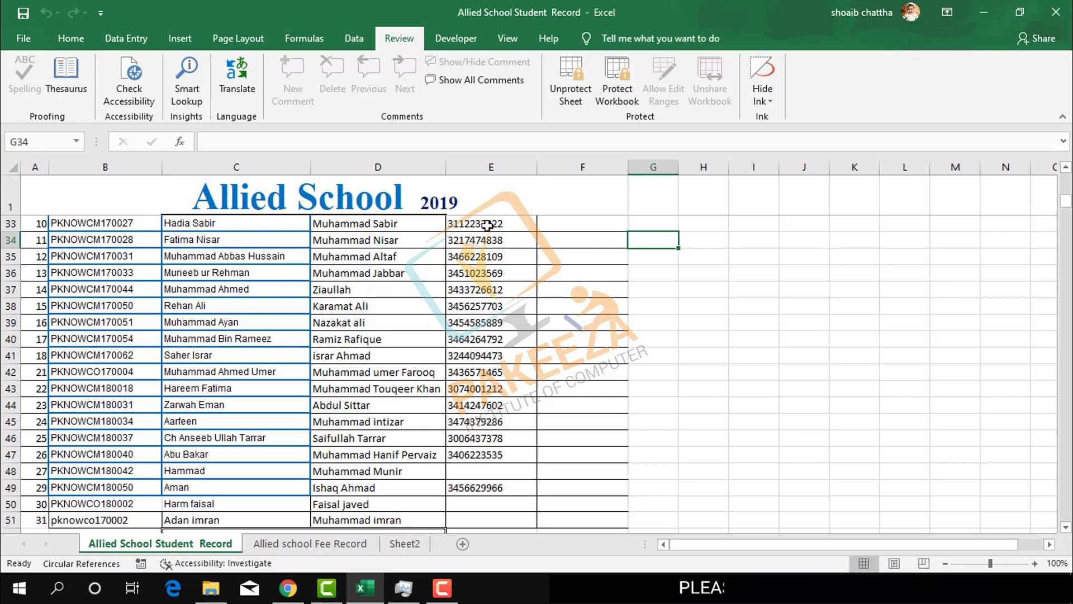
double_click(487, 226)
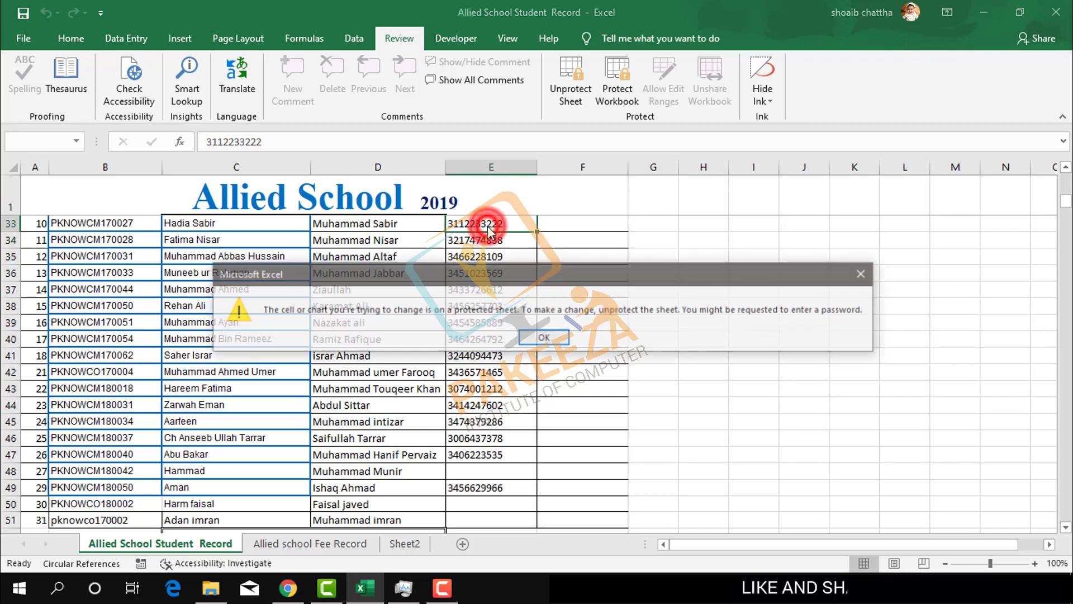
click(542, 339)
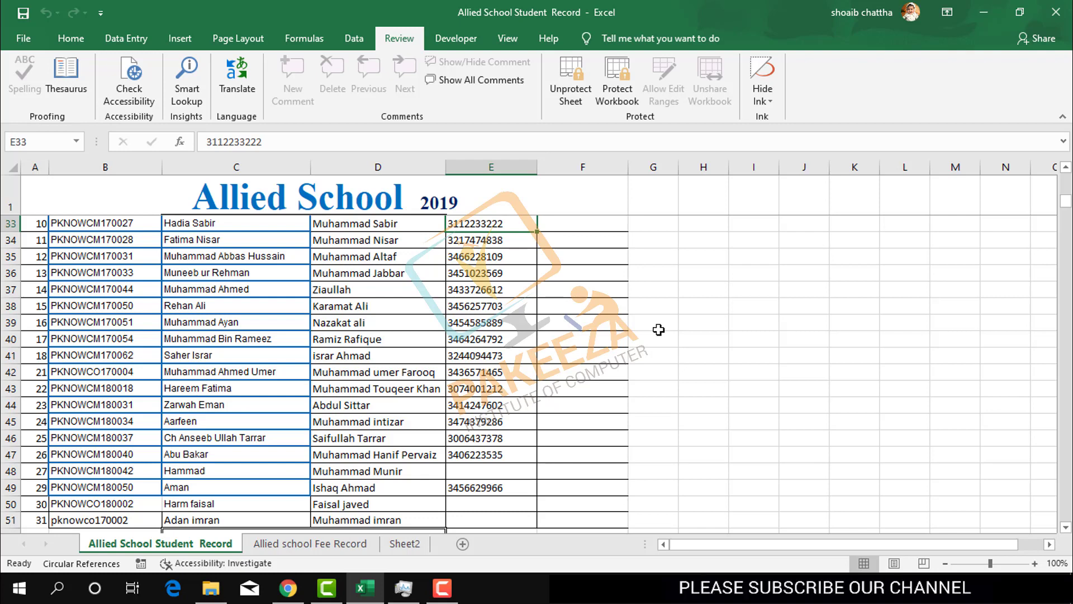
- Unprotect the sheet with its password, then select cells I37, H34 and G35 to test editing
click(568, 91)
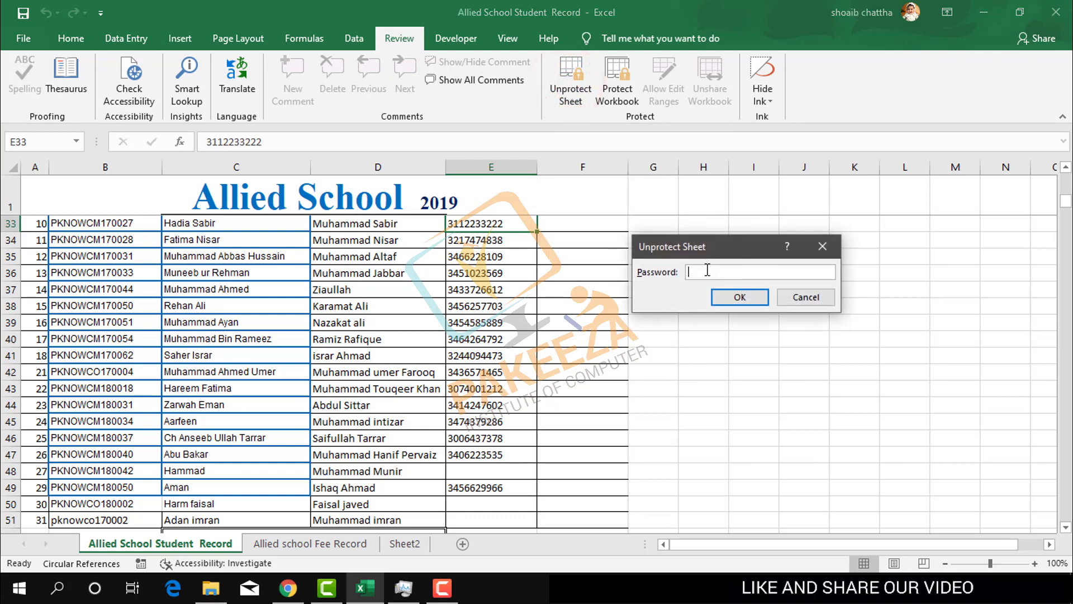
click(707, 270)
text(•••)
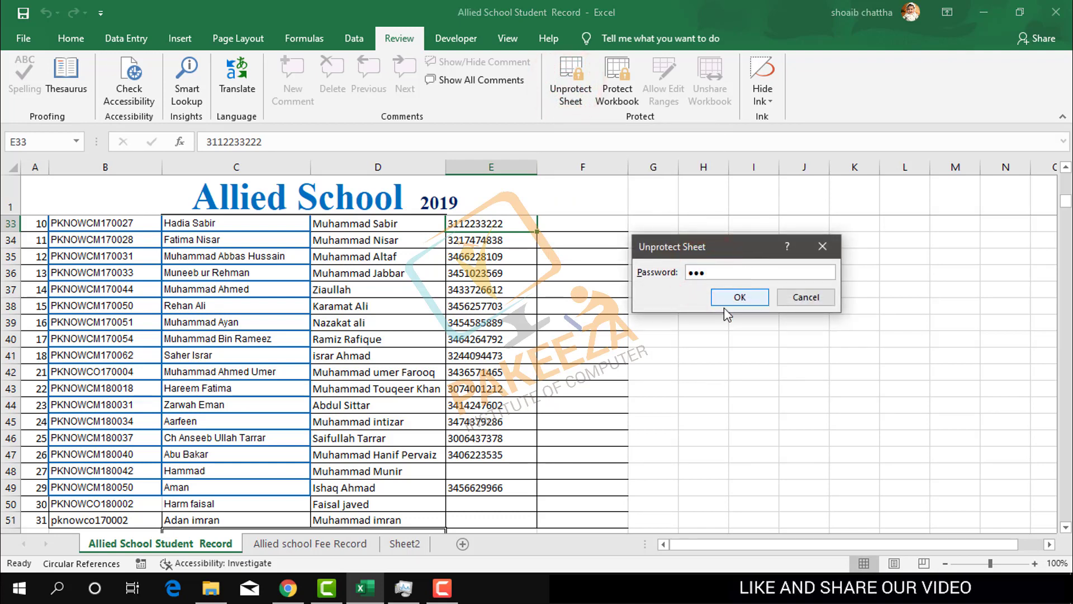
click(732, 295)
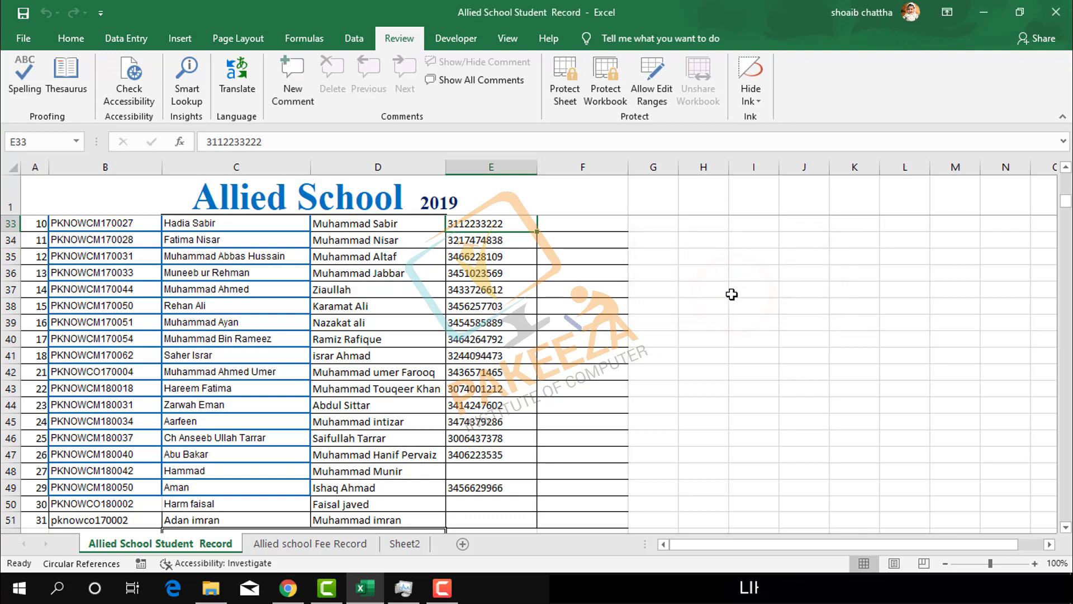
click(732, 294)
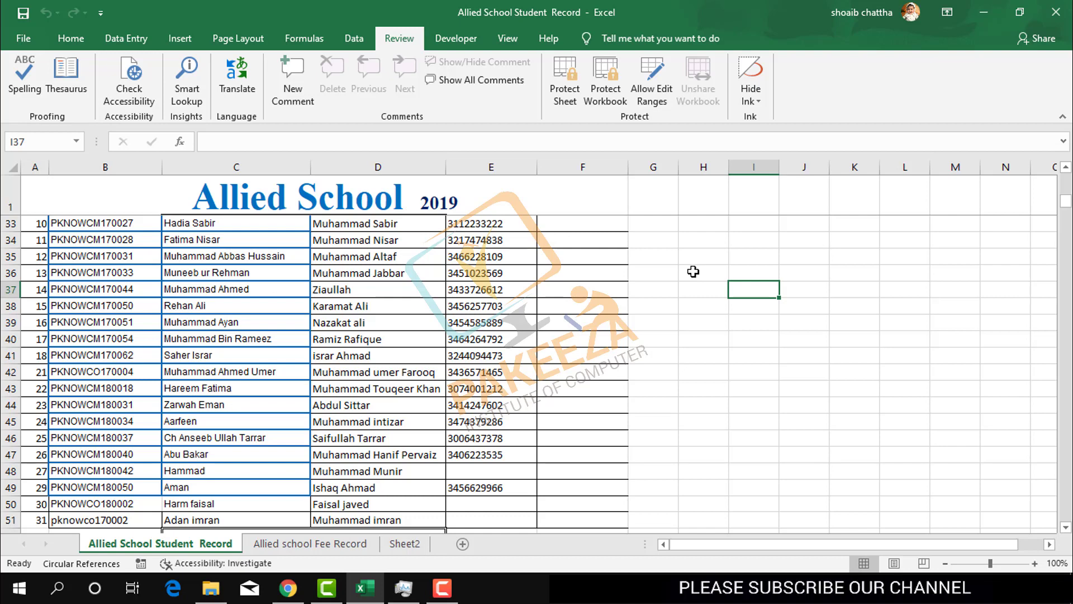
click(684, 242)
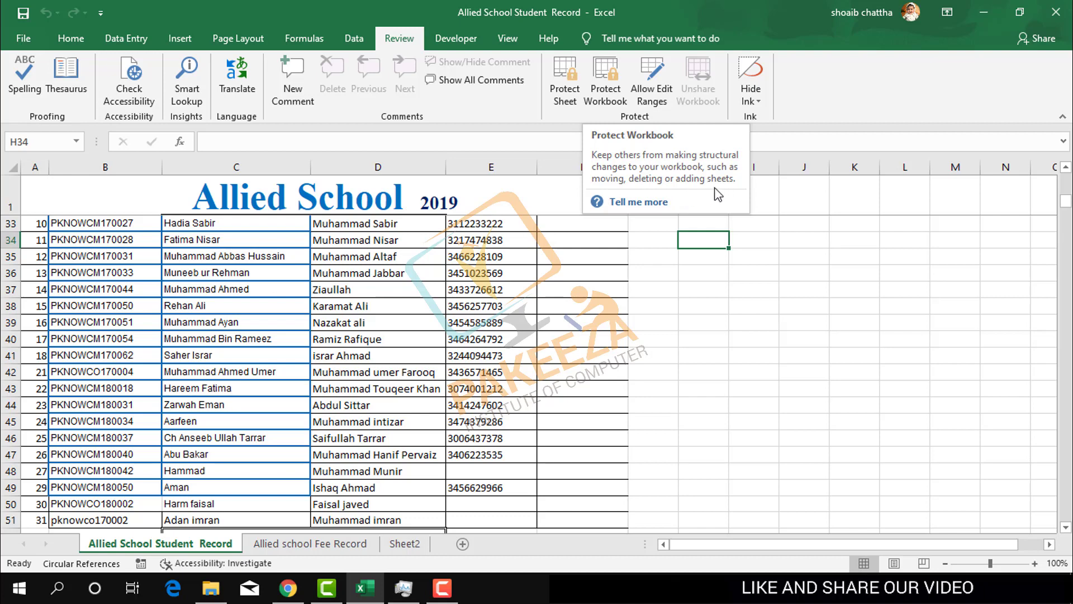
click(638, 254)
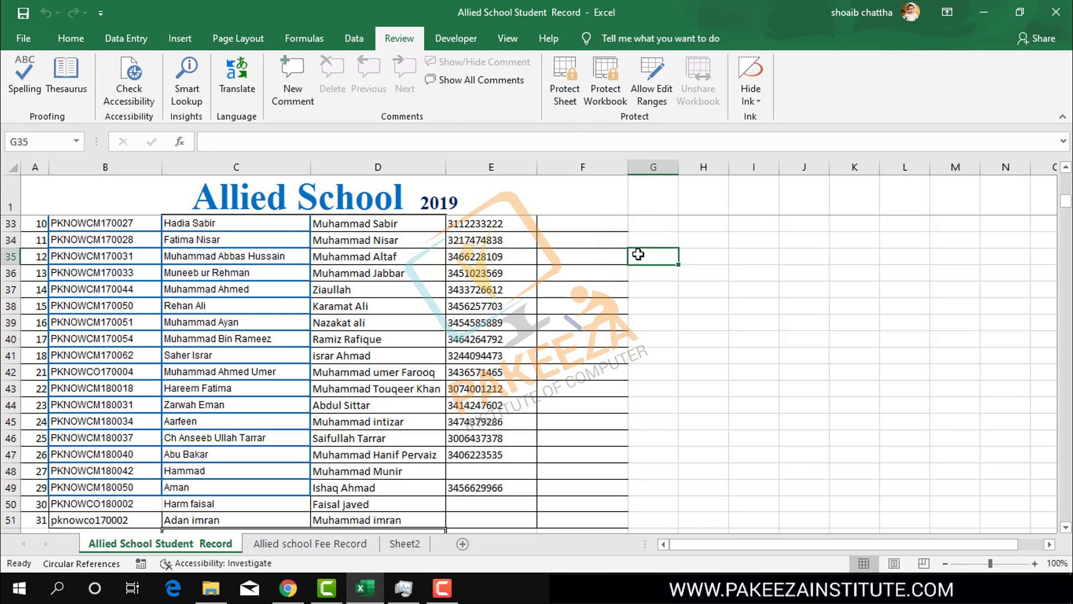
- Protect the workbook structure with a confirmed password, then check the sheet tab's context menu
click(604, 98)
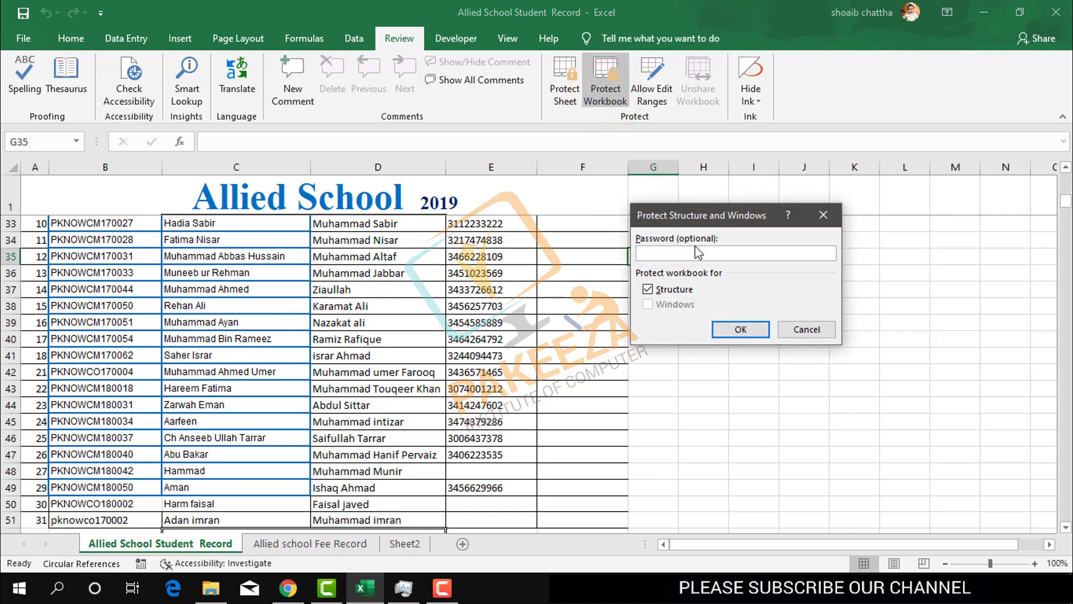
text(123)
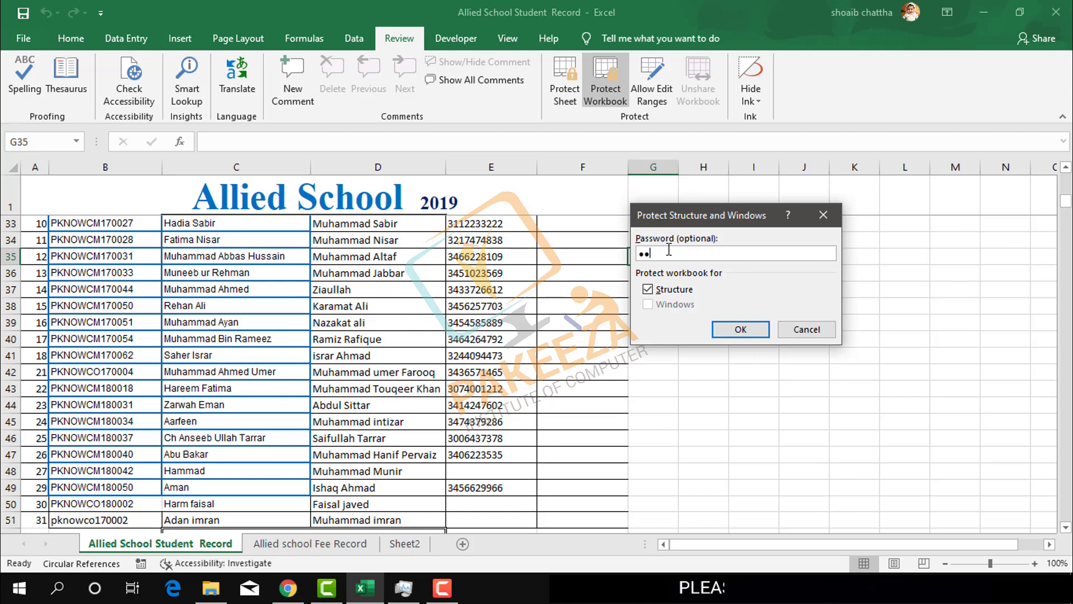
click(723, 329)
text(12)
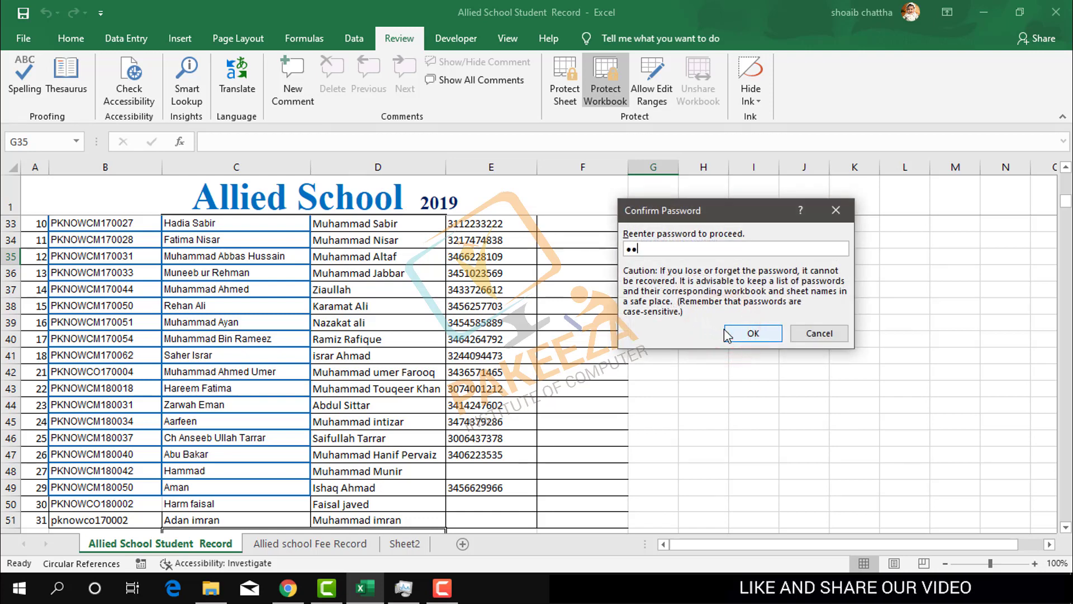
text(3)
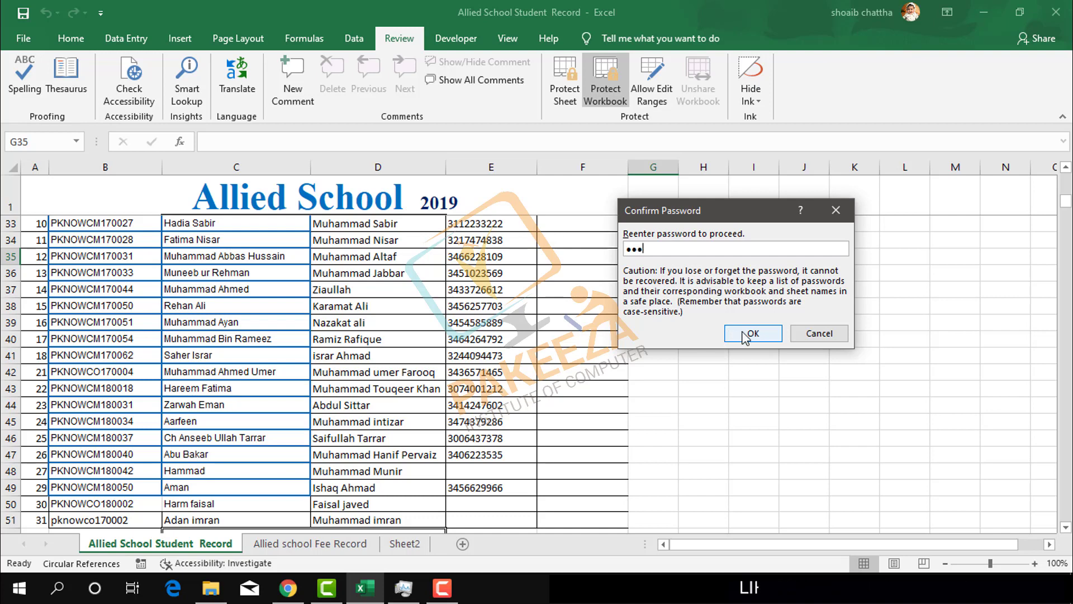
click(746, 333)
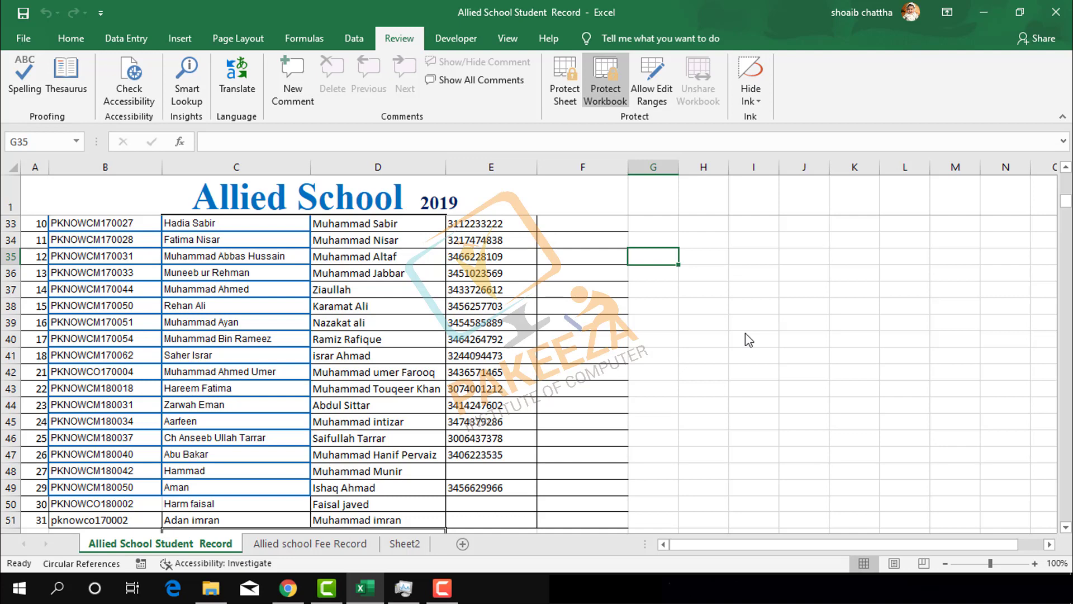
click(746, 334)
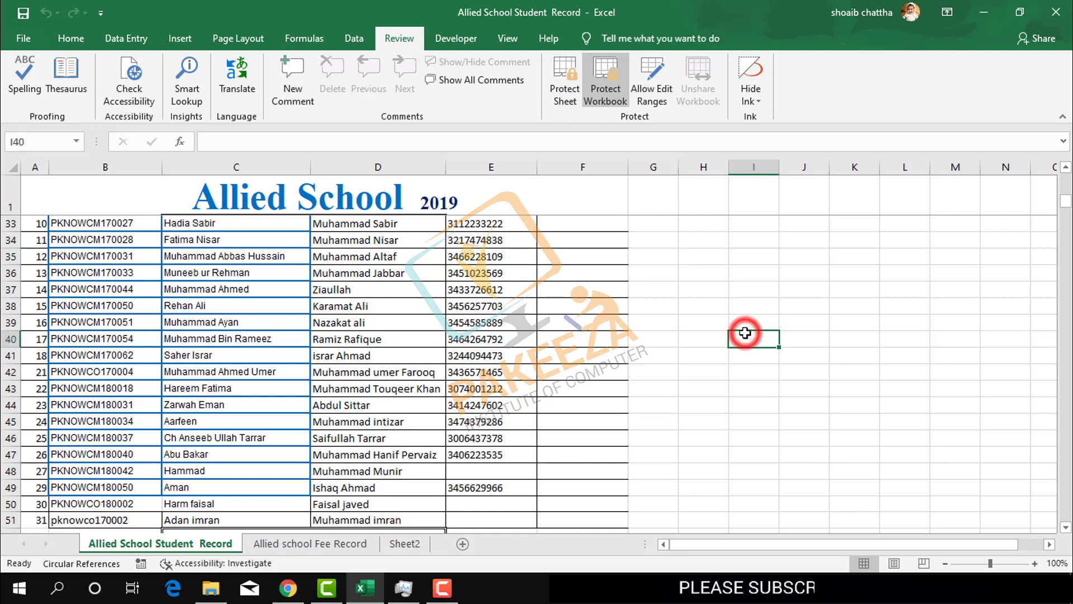
right_click(154, 545)
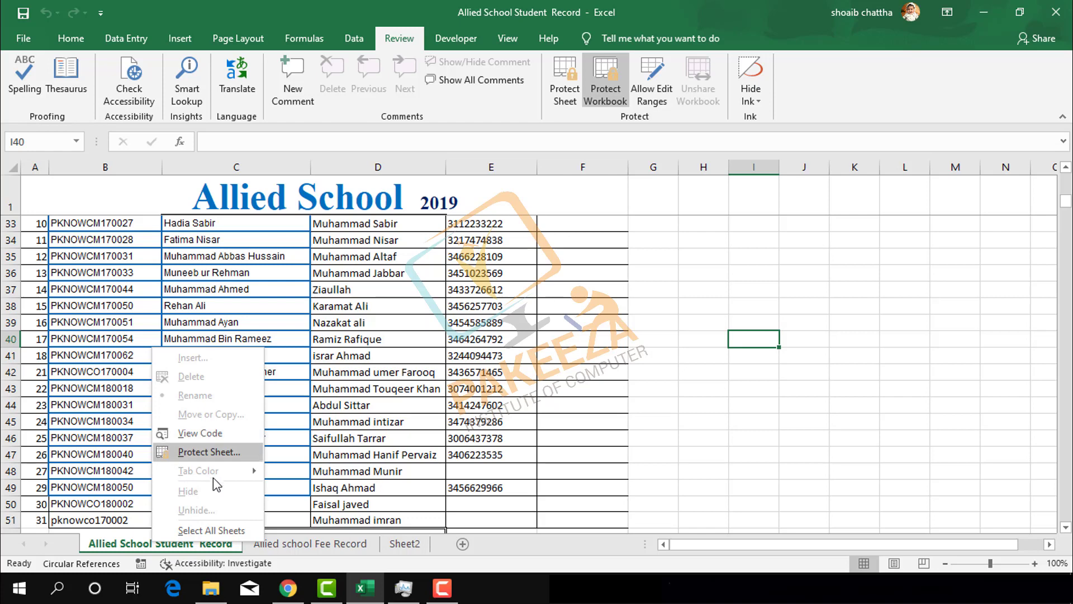
- Remove the workbook structure protection using its password
click(695, 272)
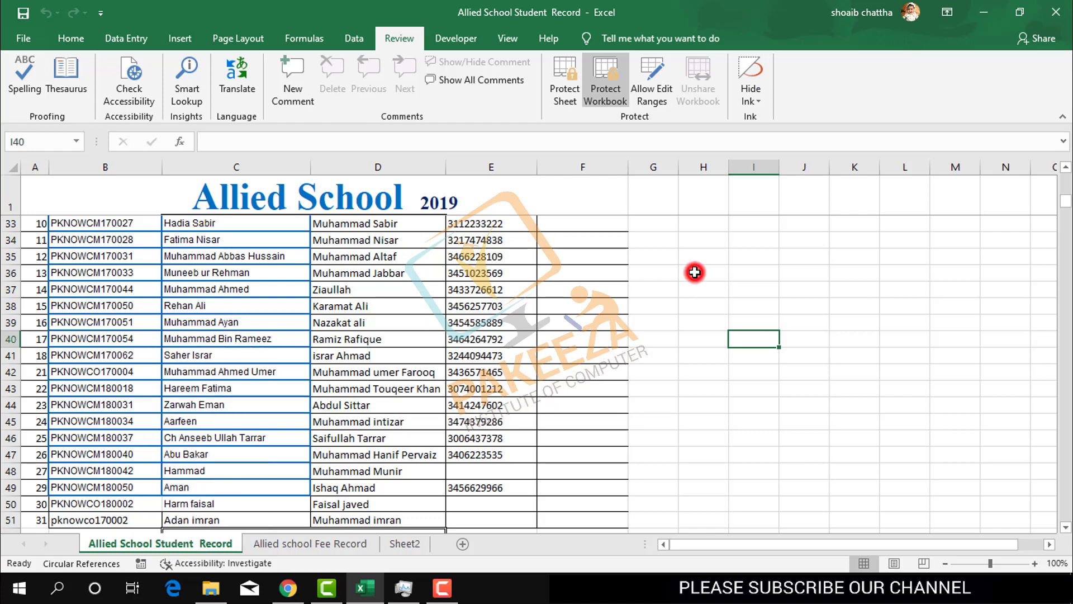
click(606, 93)
text(123)
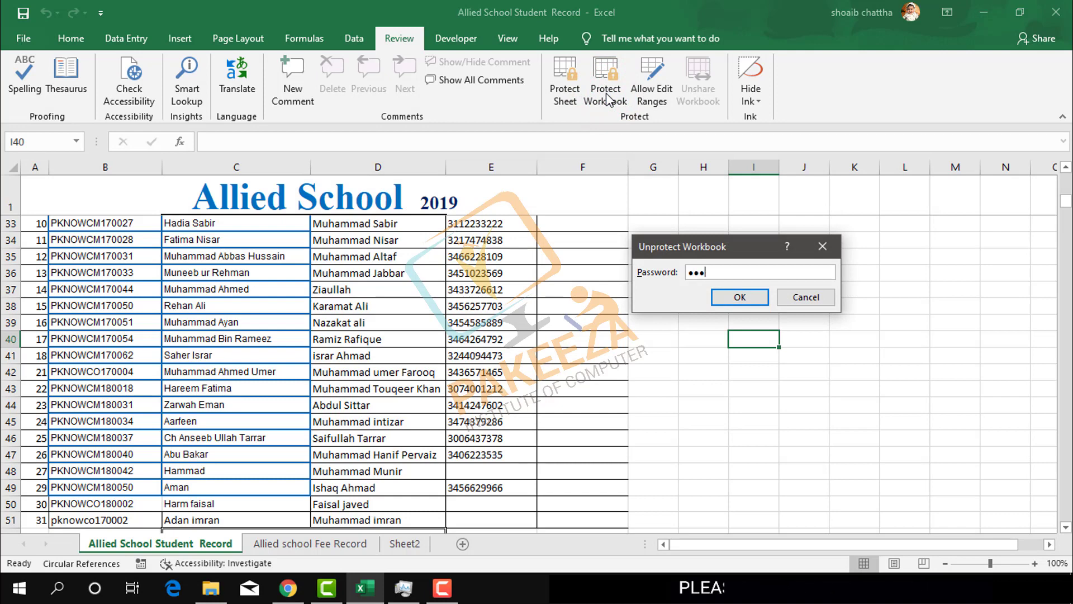
click(739, 296)
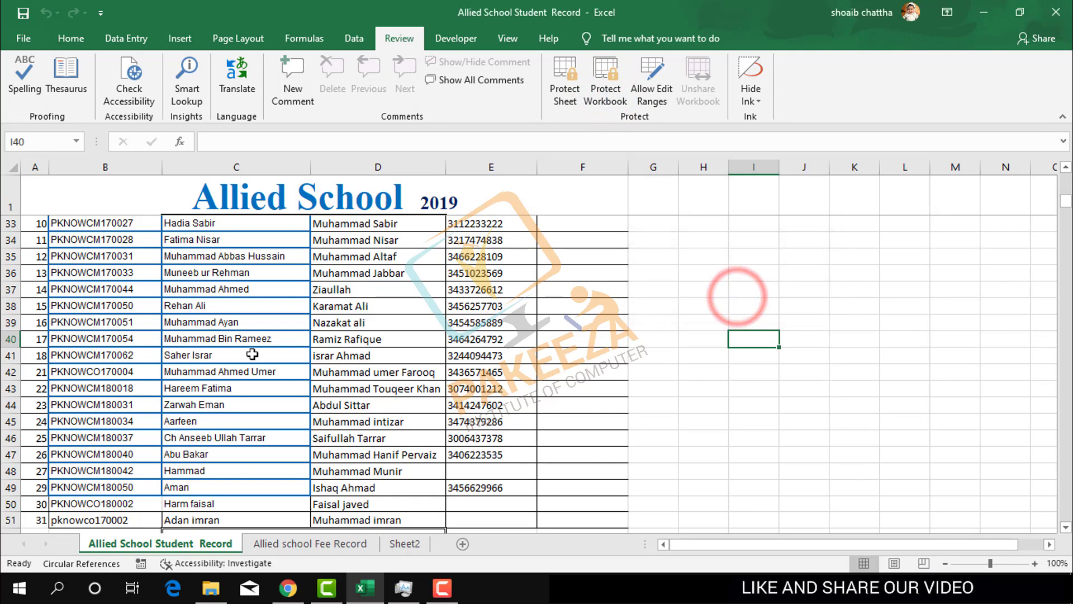
- Apply a colour from the Tab Color palette to the Allied School Student Record tab
right_click(156, 552)
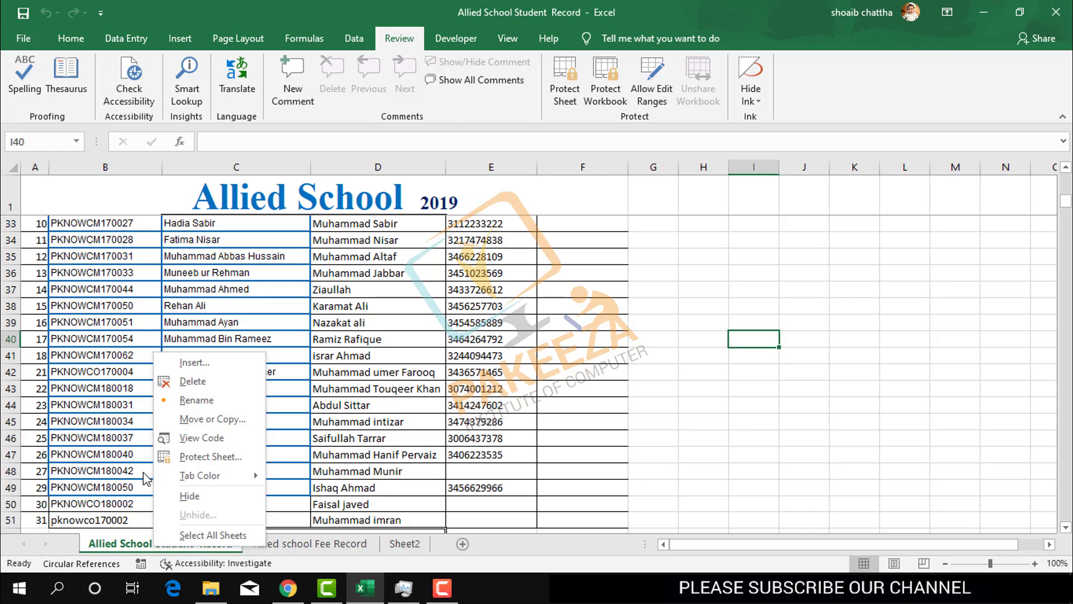
mouse_move(186, 476)
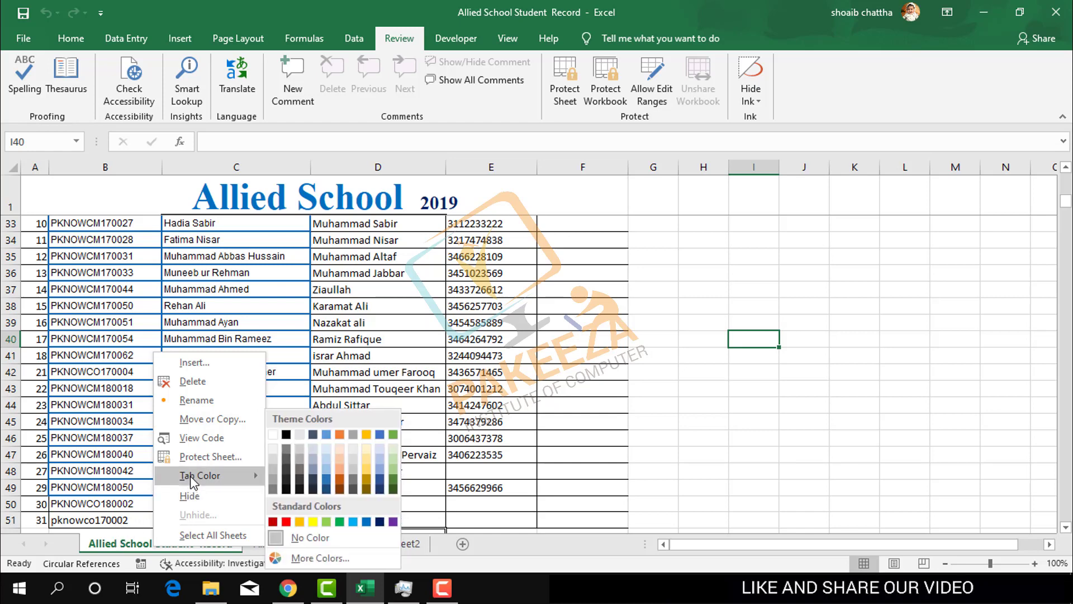
click(300, 523)
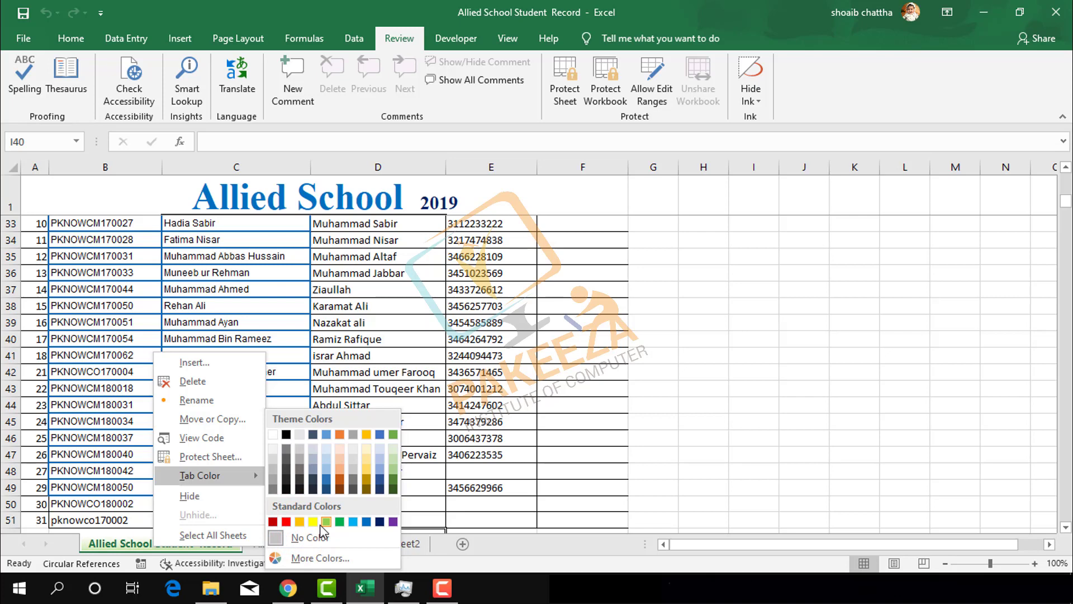
click(321, 524)
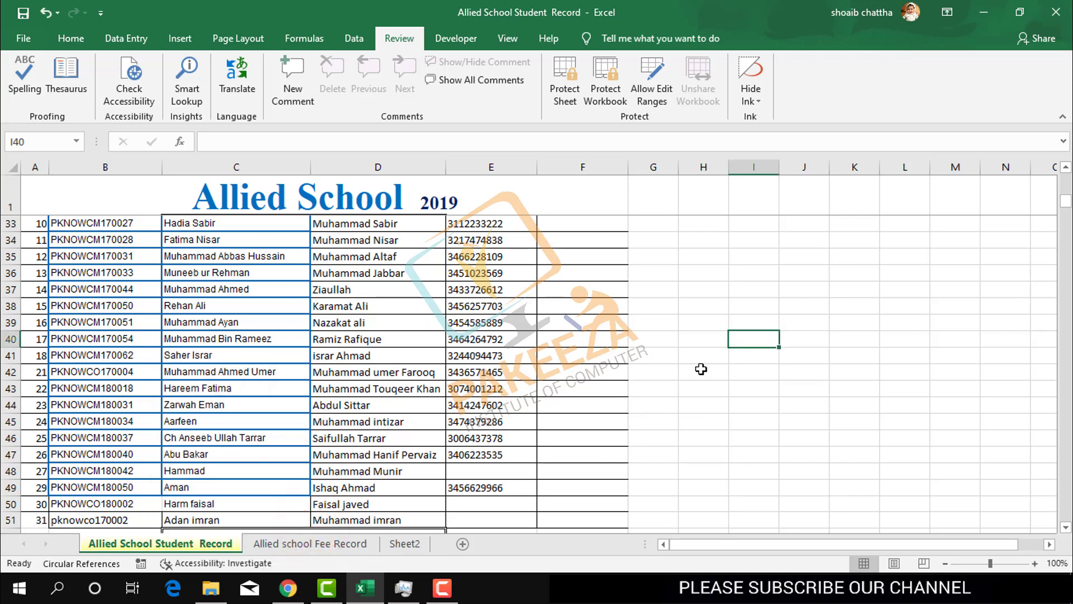
click(701, 368)
click(298, 547)
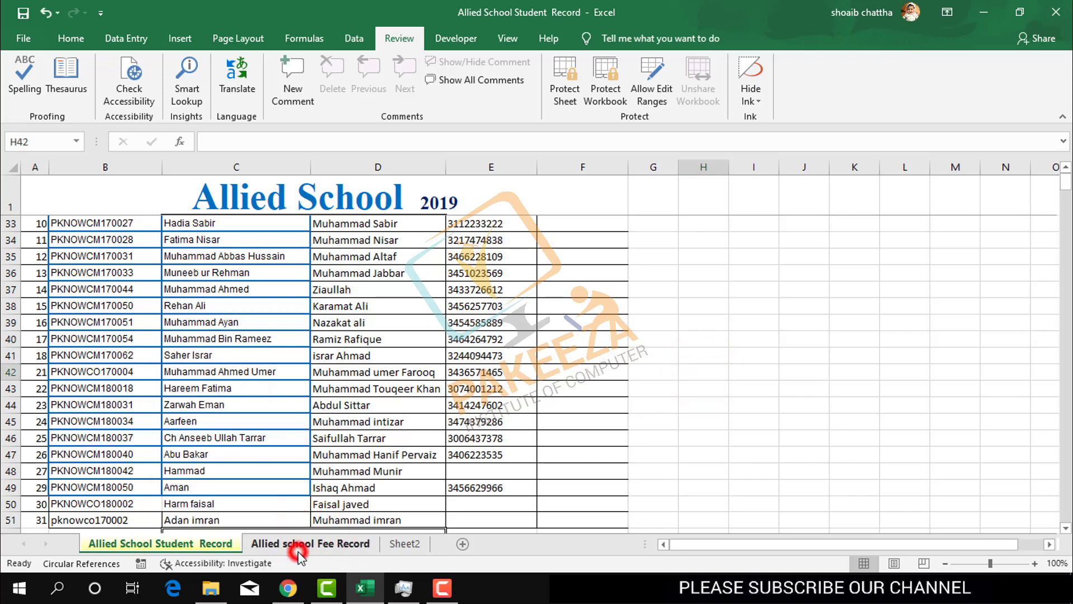
click(186, 549)
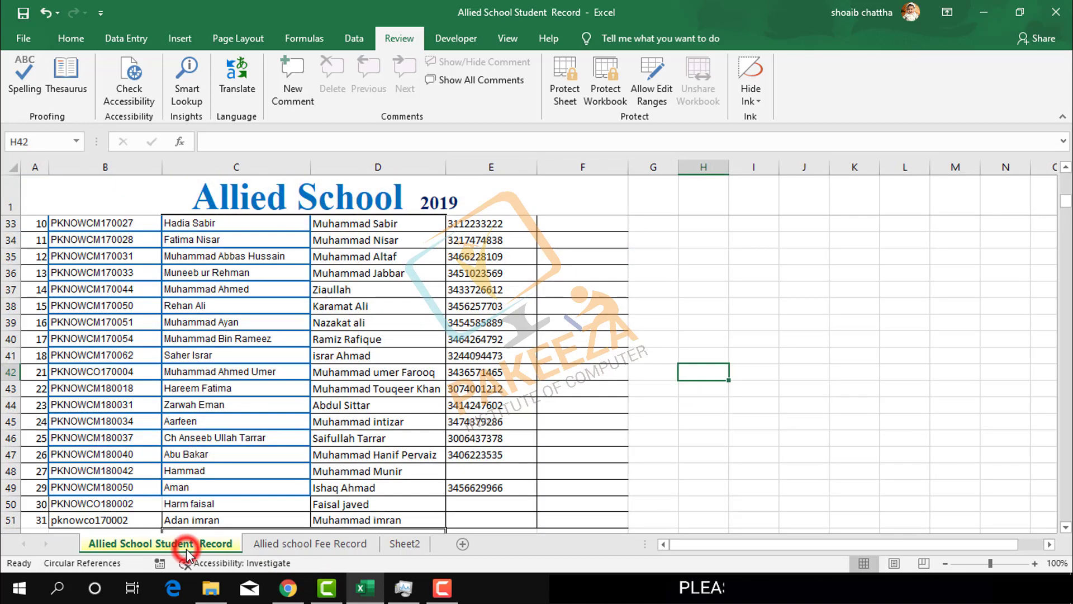
click(411, 544)
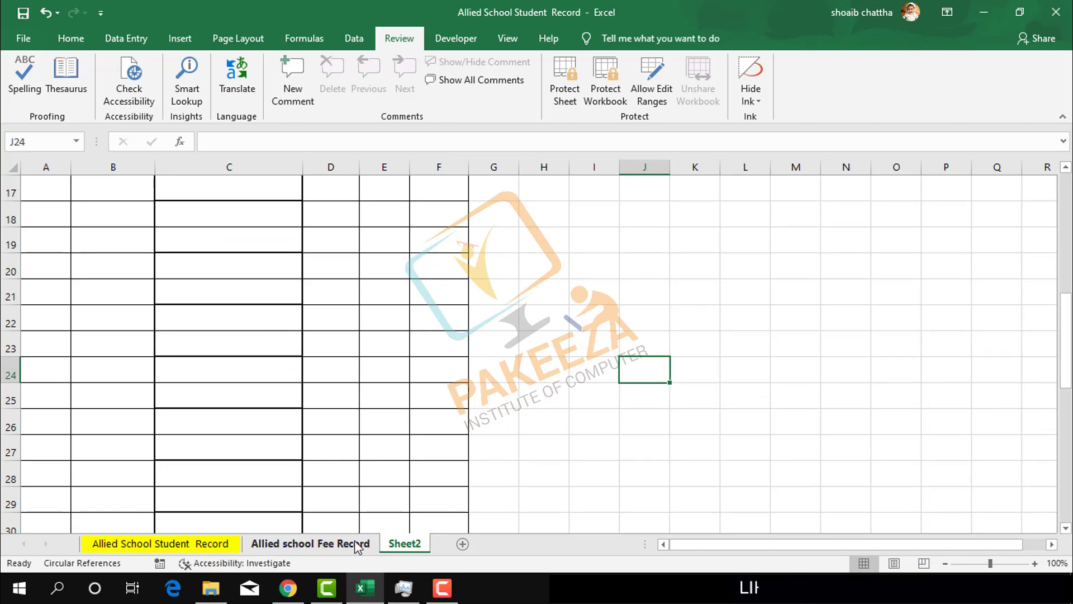
click(153, 541)
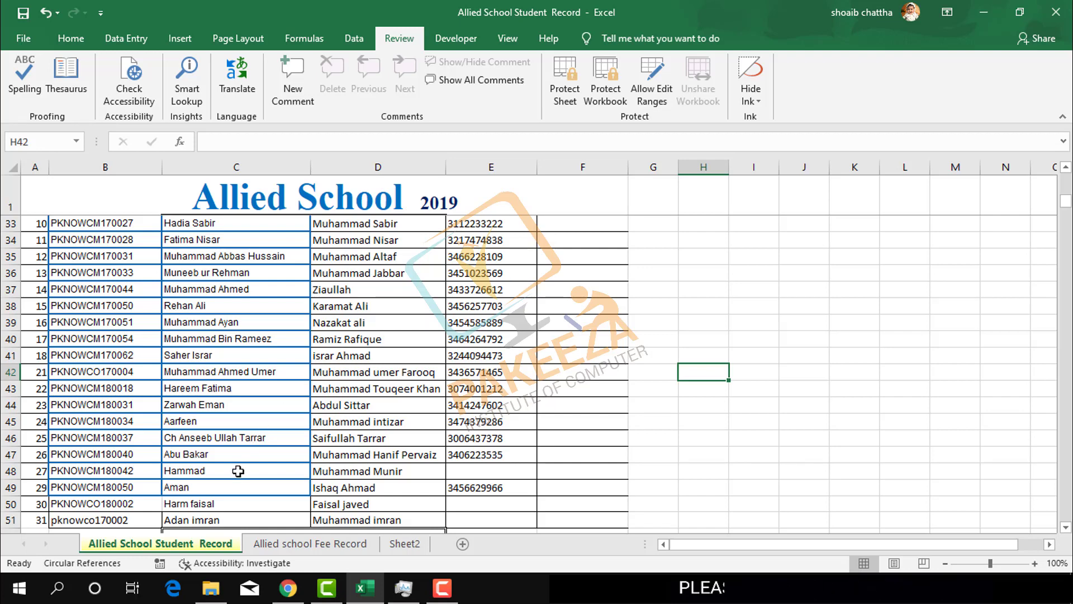
- Test inserting a new sheet from the tab menu, cancel it, and reopen the tab options
right_click(184, 541)
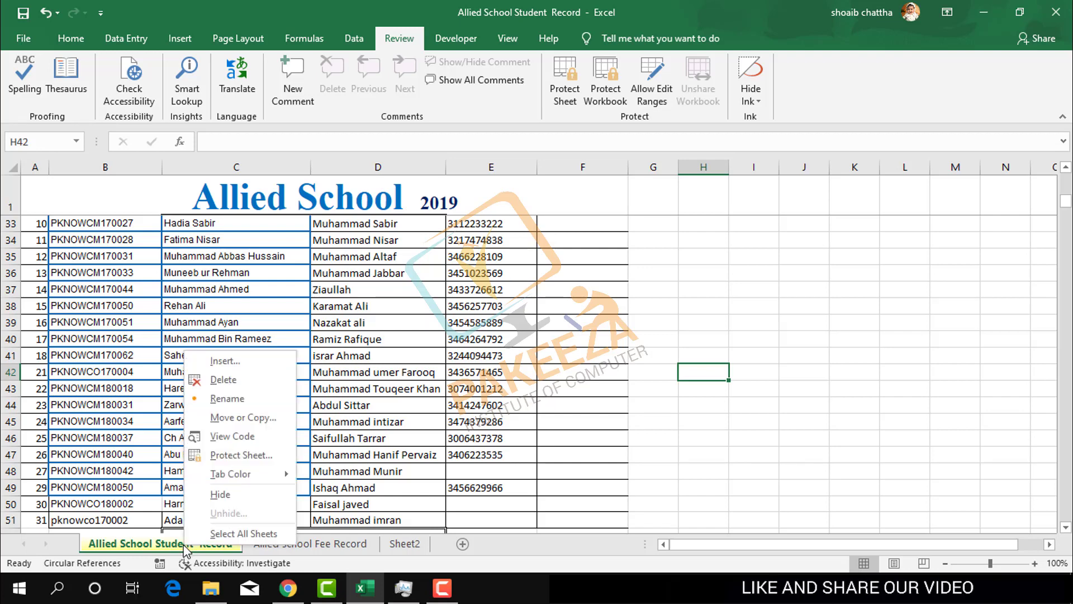
click(217, 361)
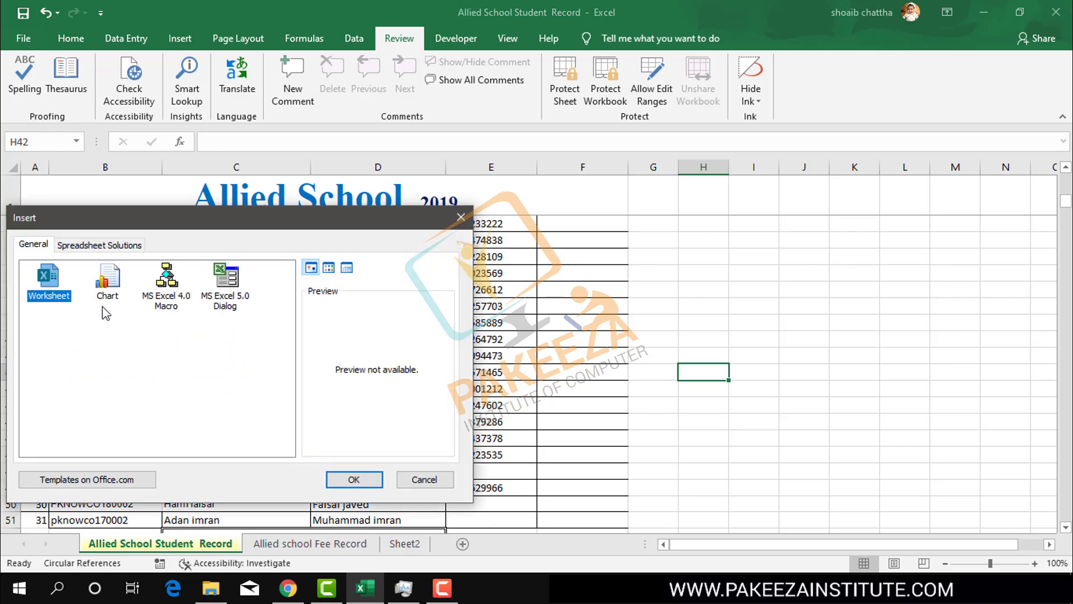
click(461, 217)
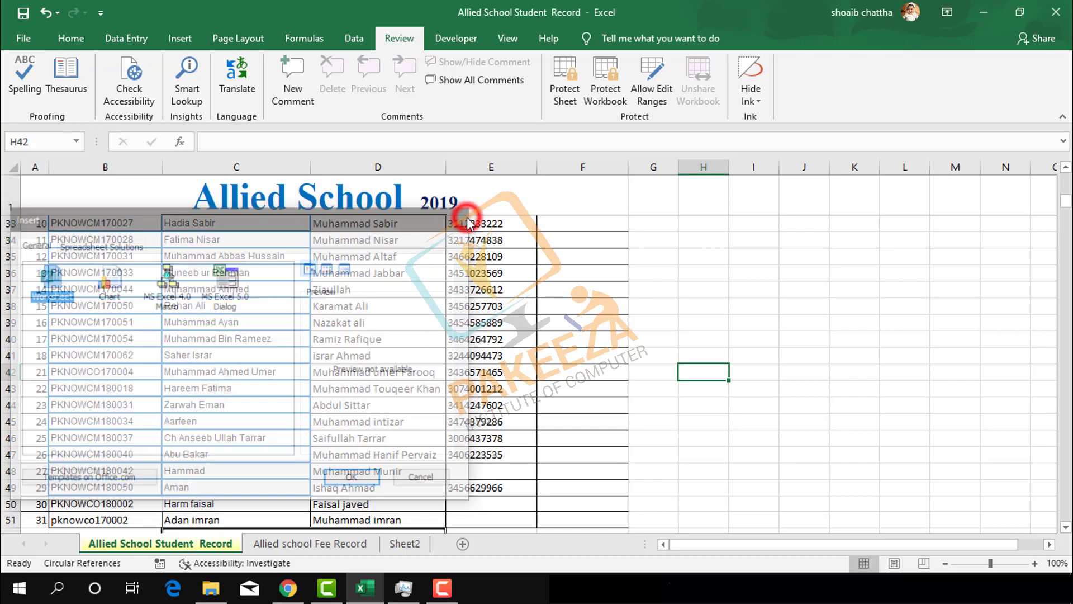
right_click(133, 541)
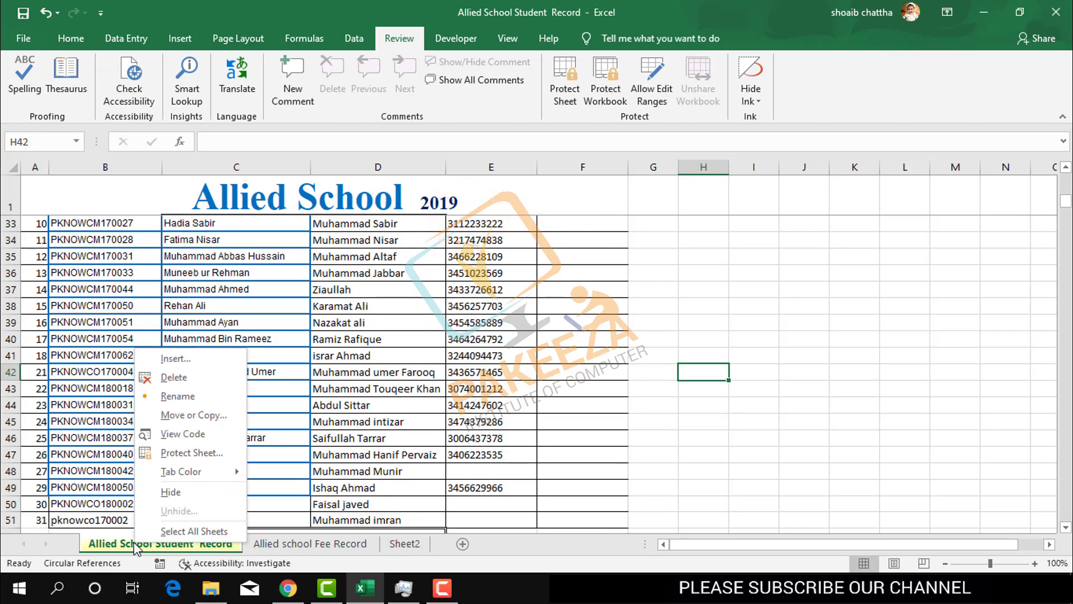
- Rename the Allied School Student Record sheet to 'kj'
click(177, 396)
text(kj)
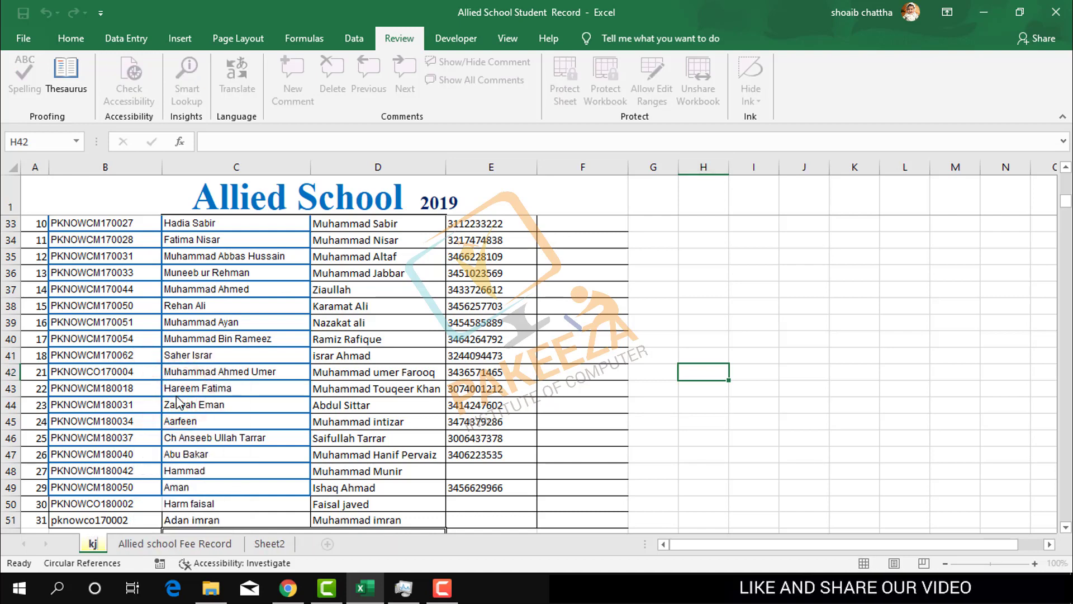
key(Return)
key(Up)
key(Up)
key(Right)
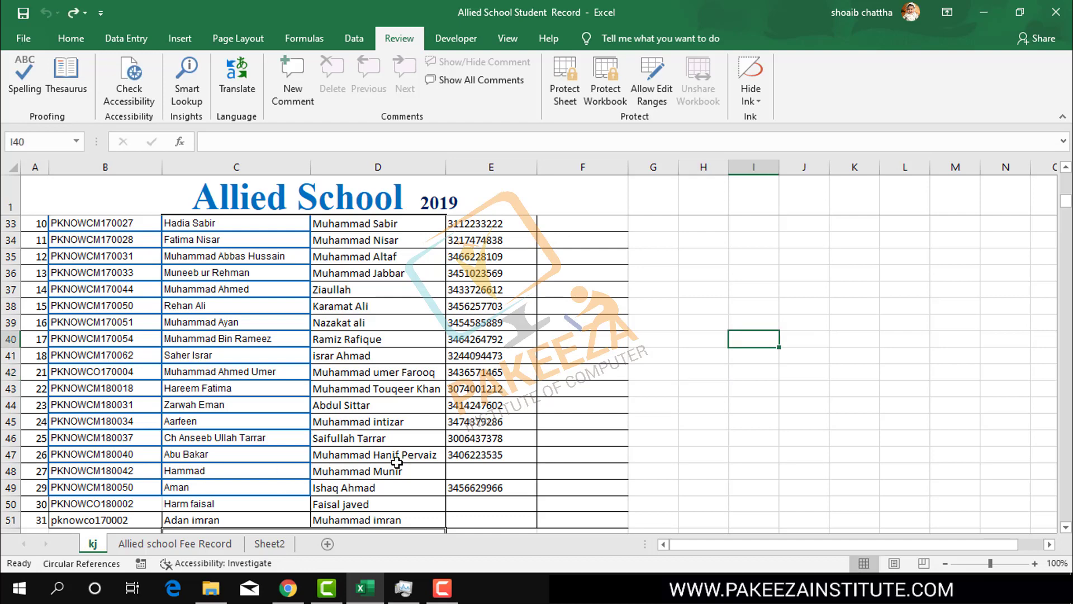
- Rename the kj sheet to 'sheet 1'
right_click(91, 547)
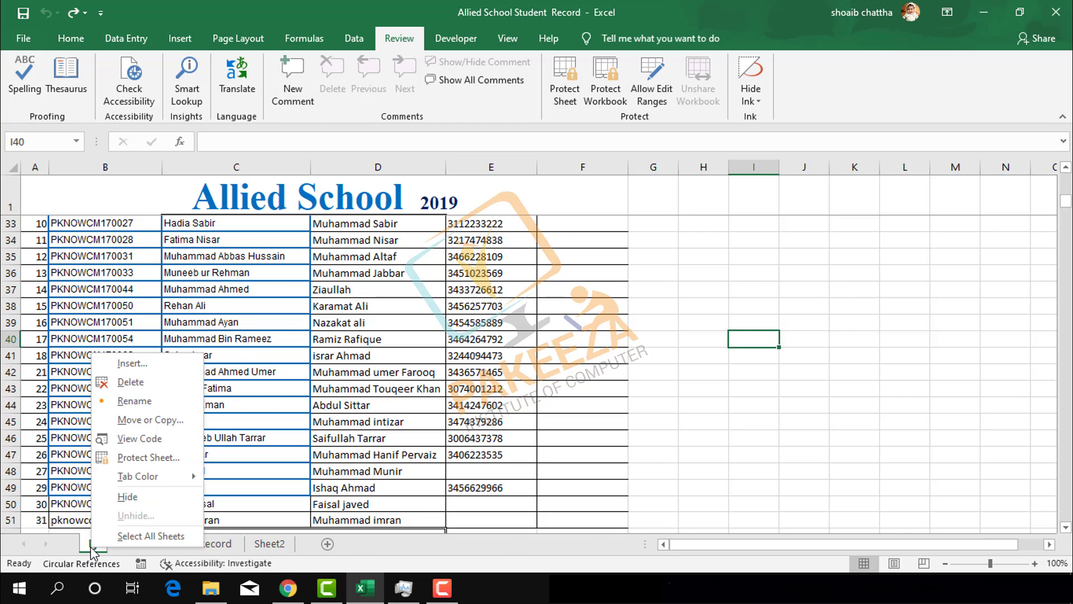
click(124, 400)
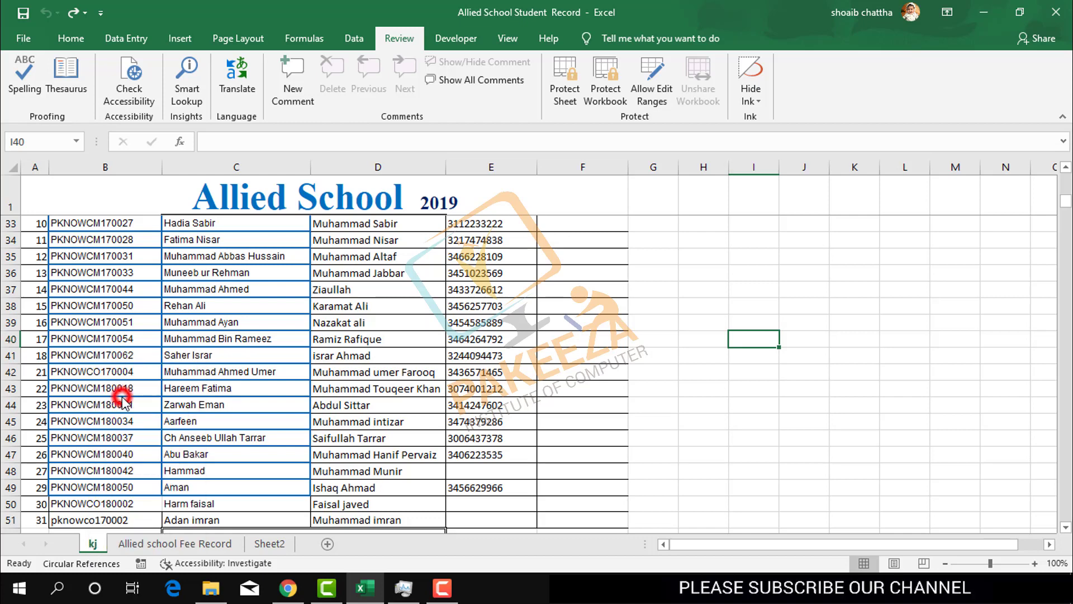
text(shhet)
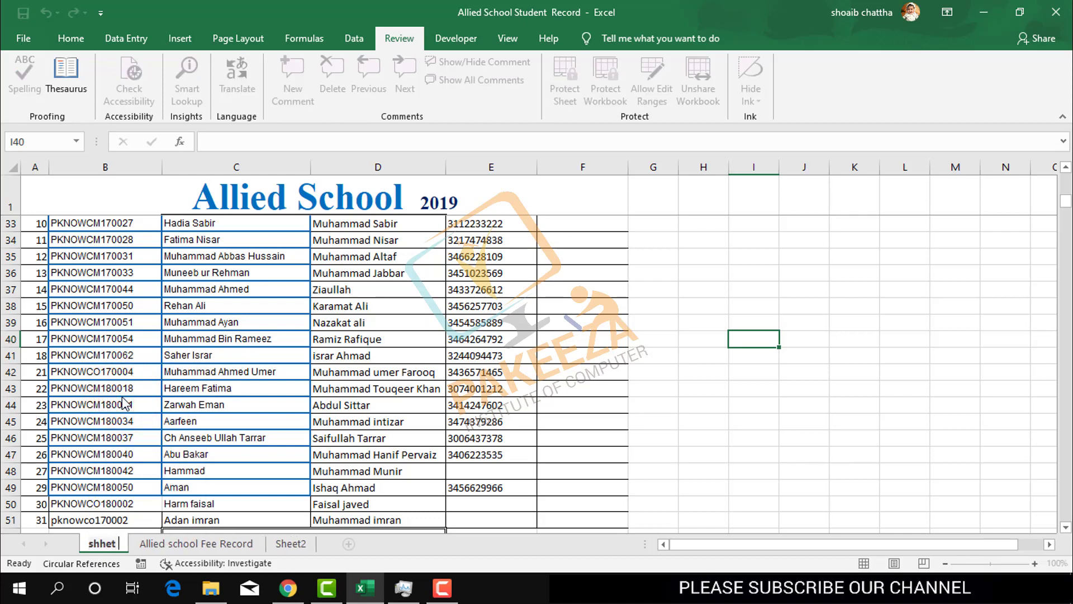
key(BackSpace)
key(BackSpace)
key(BackSpace)
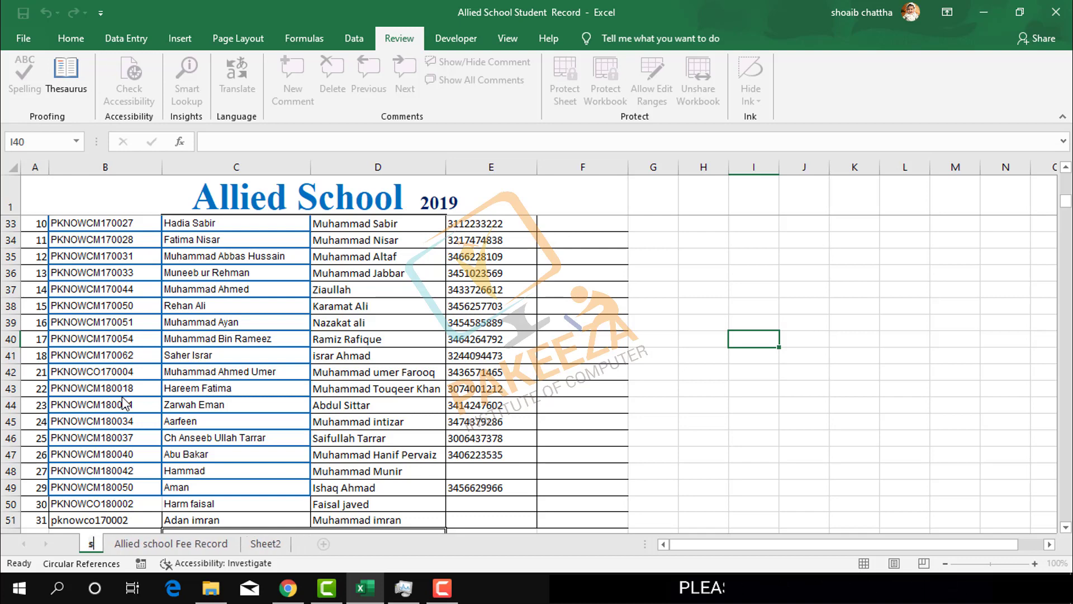
text(eet)
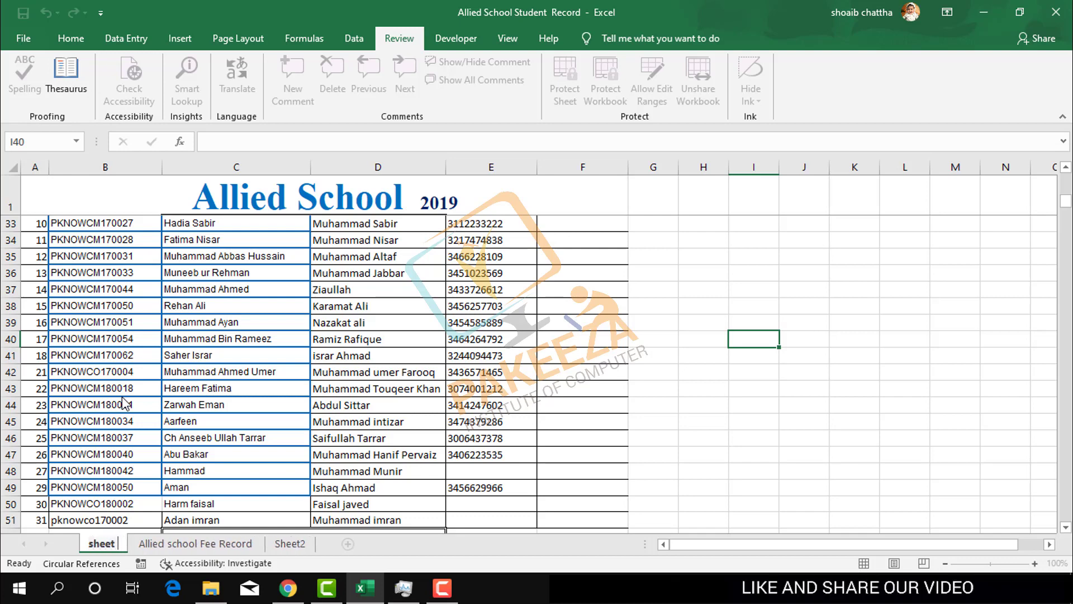
text( 1)
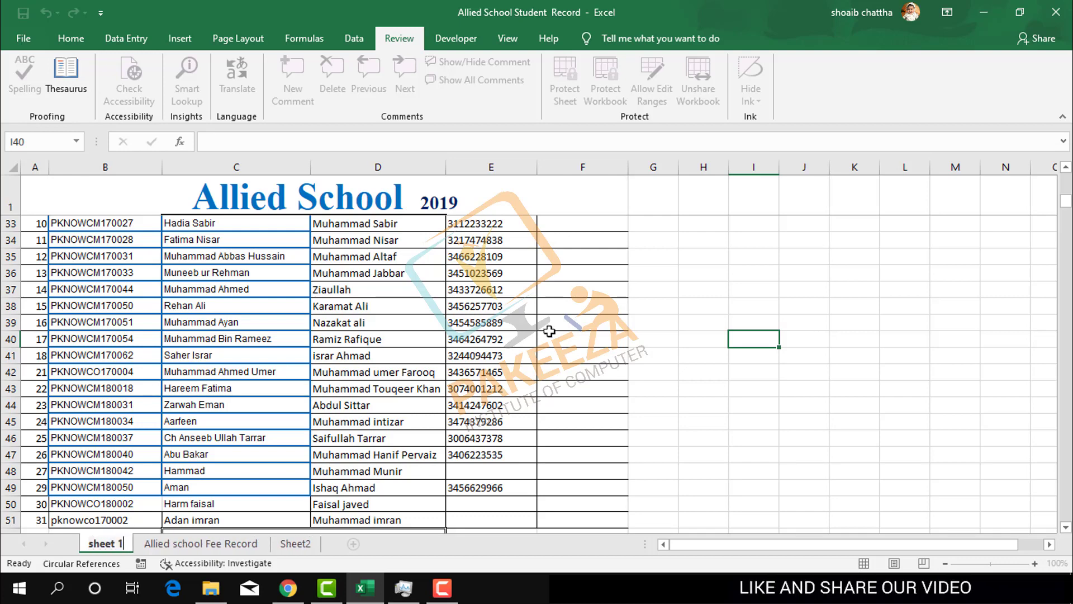
click(654, 338)
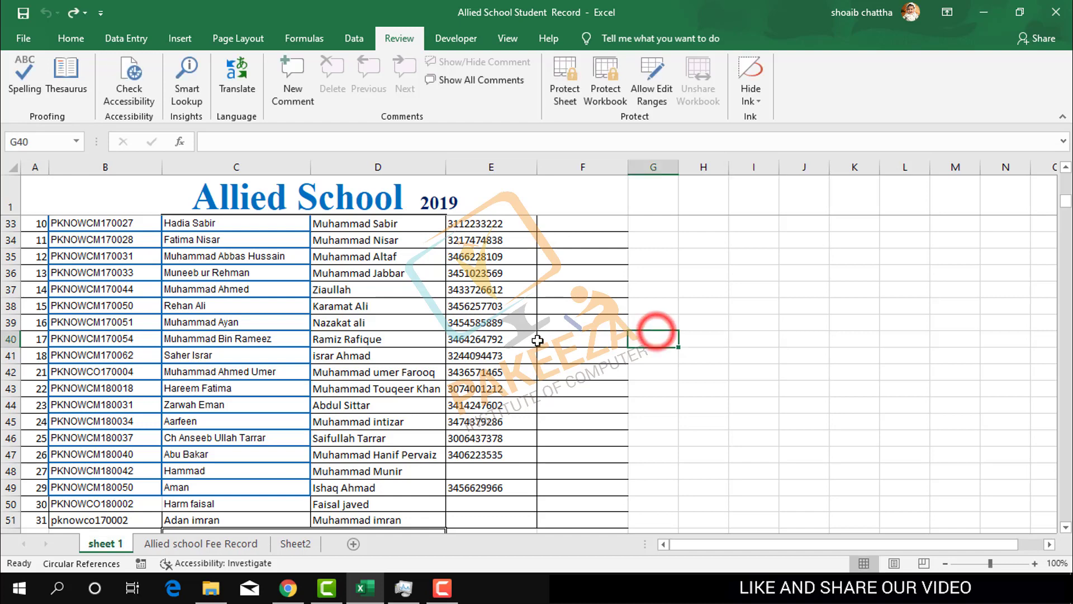
- Lock the workbook structure again with a password, confirming the re-entered password
click(595, 92)
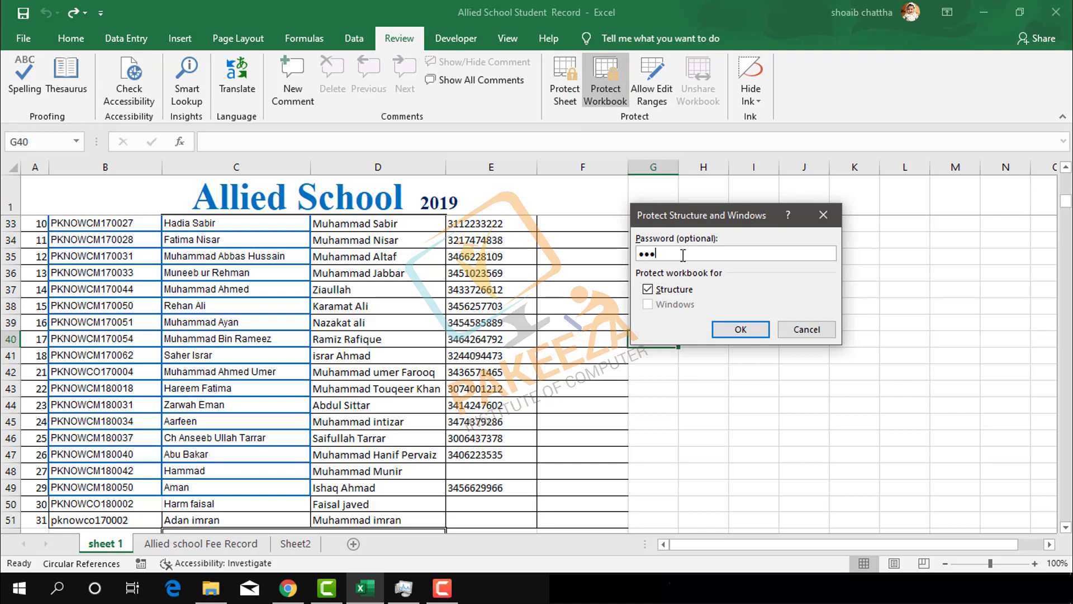
click(740, 329)
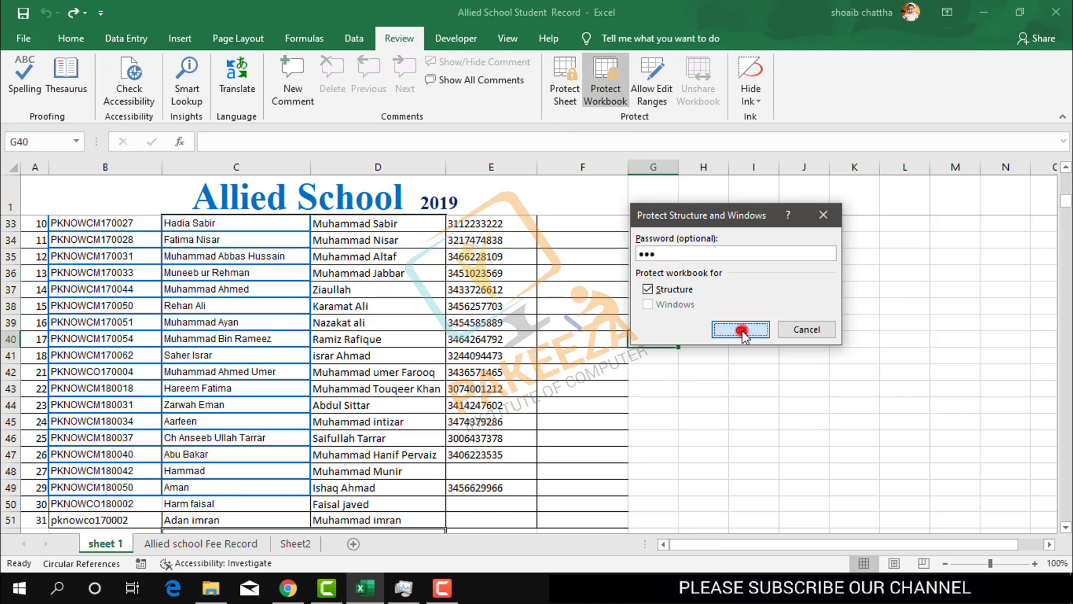
text(12)
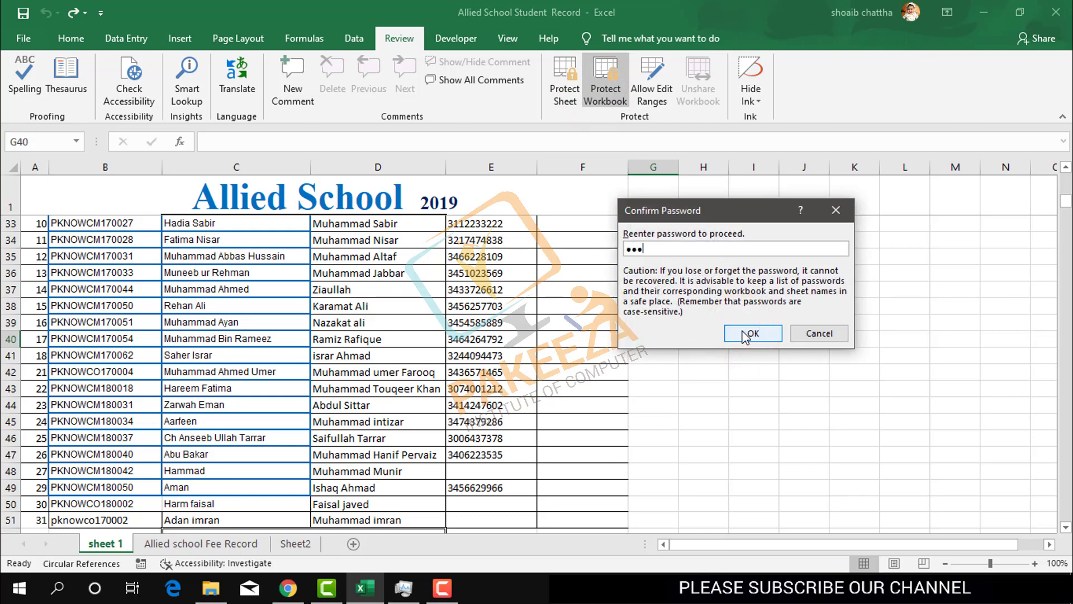
text(3)
click(744, 335)
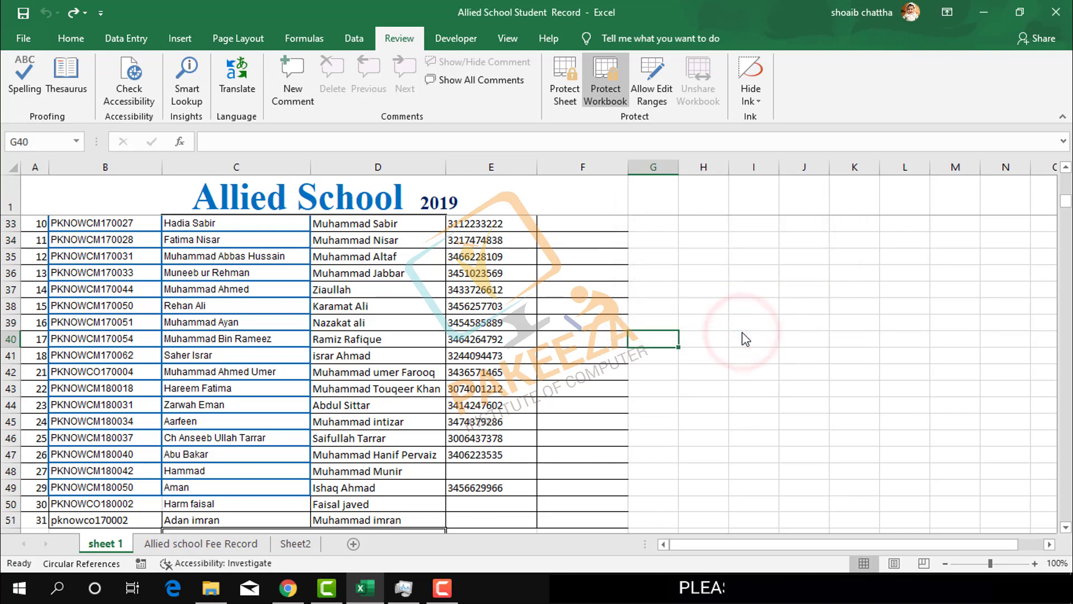
right_click(102, 547)
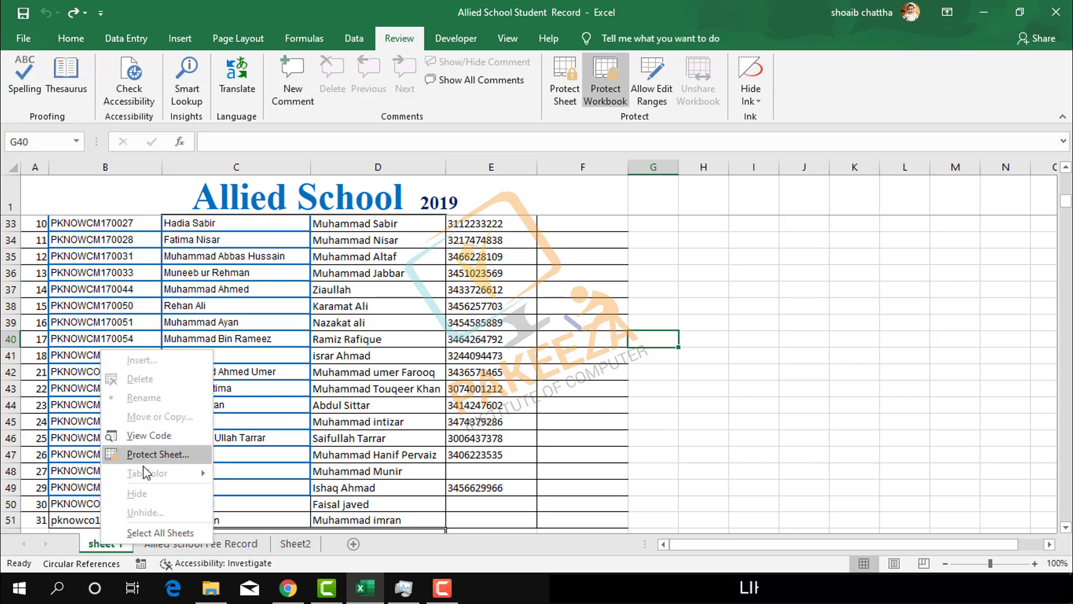
click(655, 463)
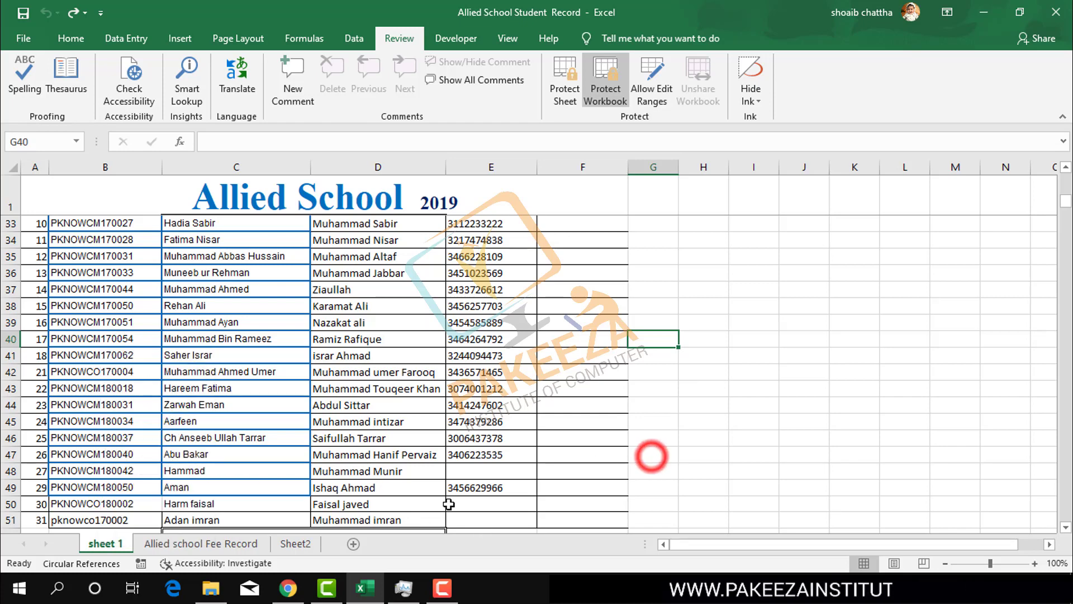
click(355, 546)
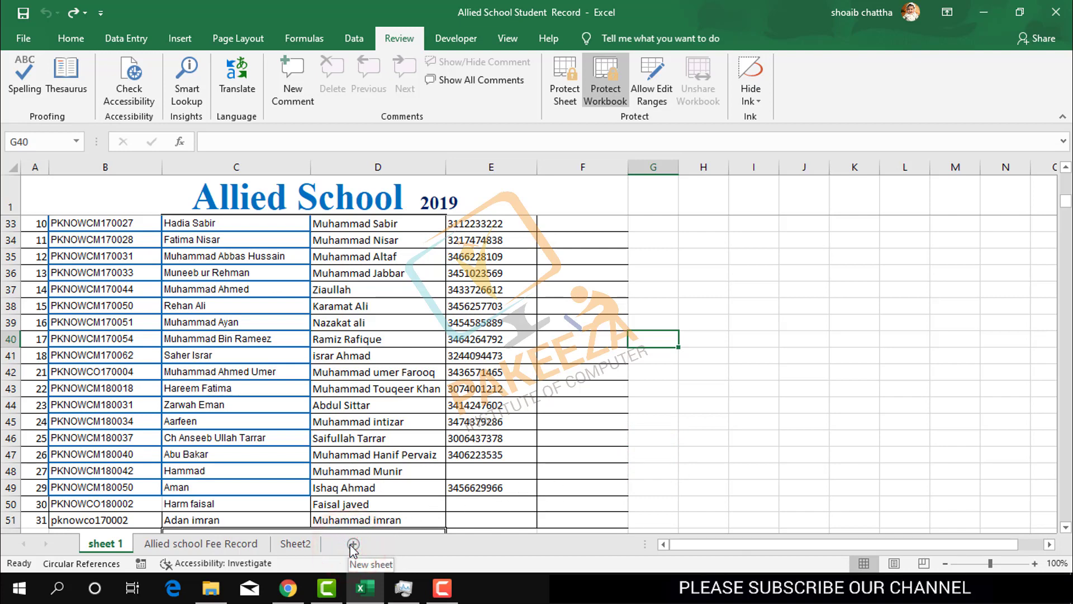
click(352, 544)
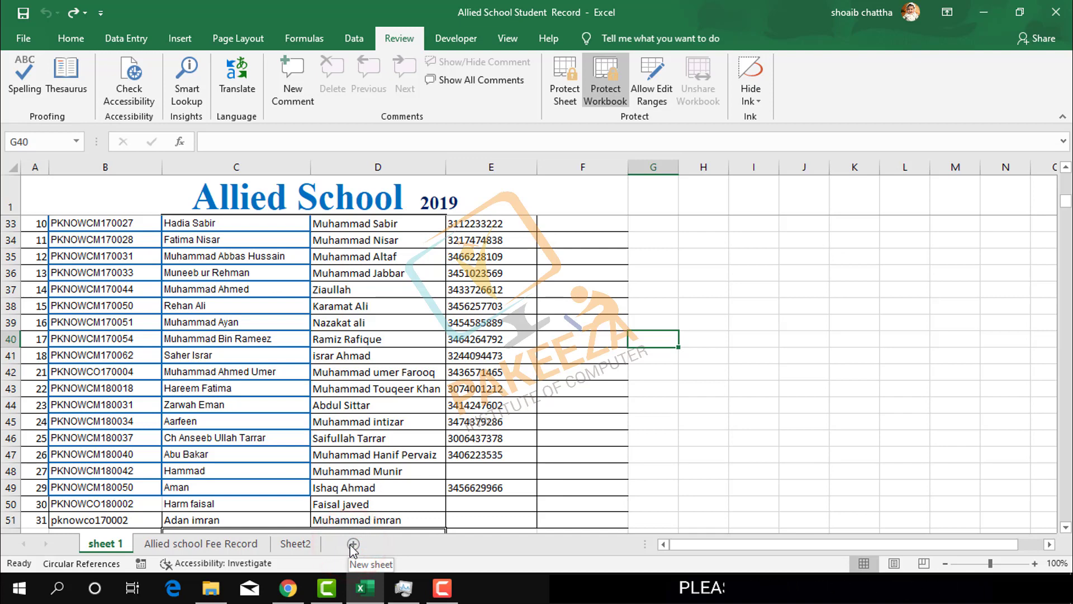
click(353, 545)
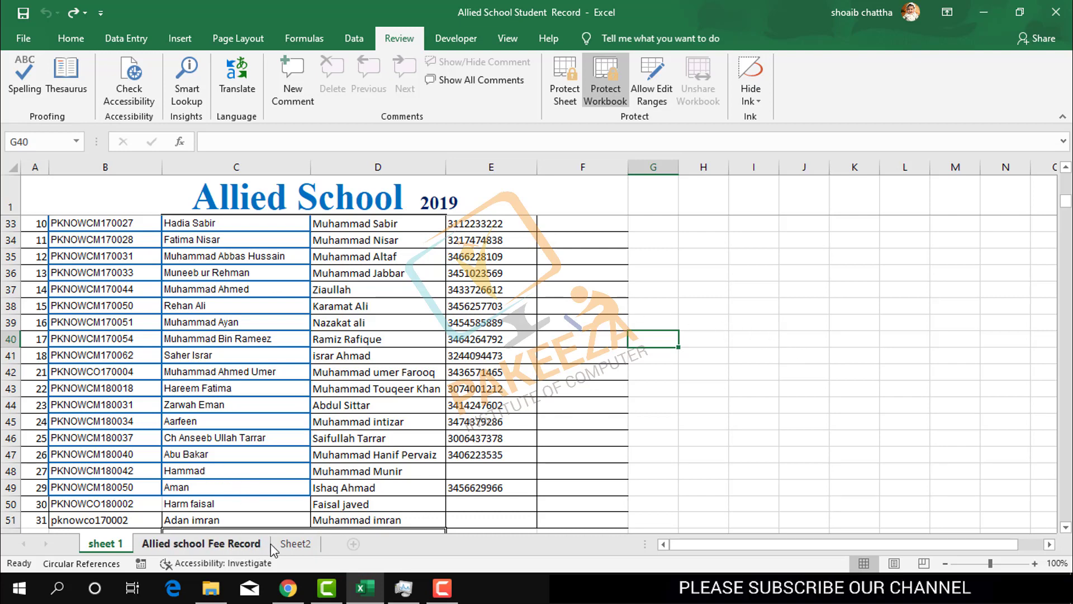
click(294, 543)
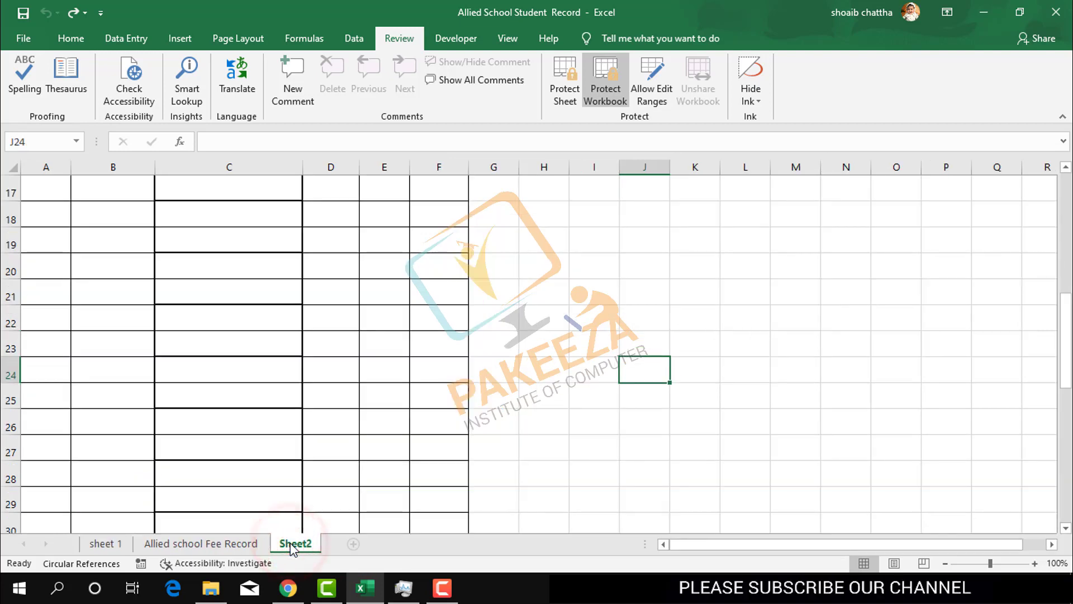
click(291, 547)
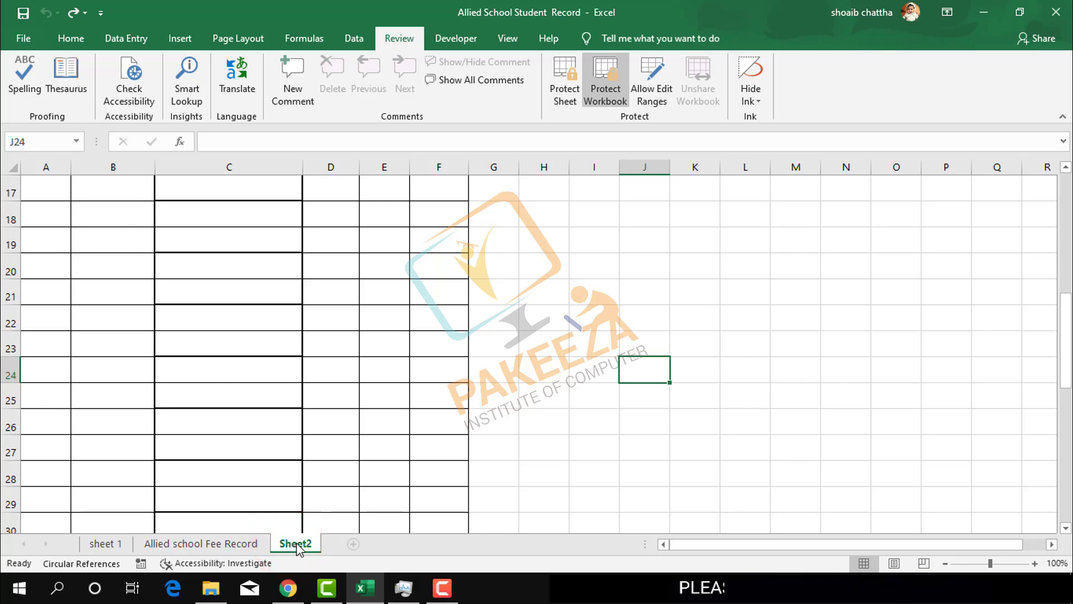
right_click(297, 548)
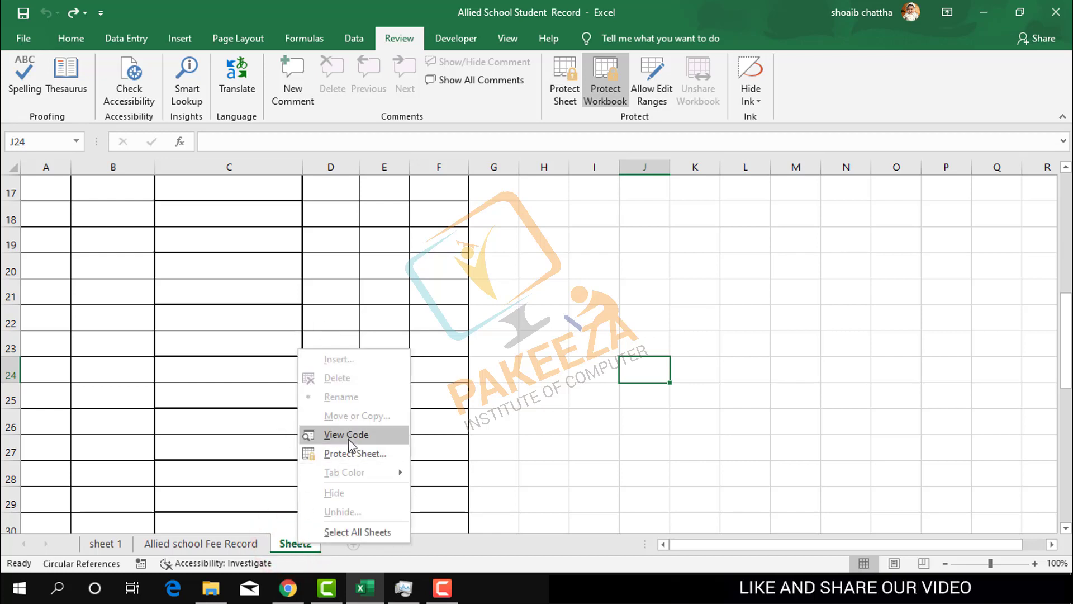
click(571, 304)
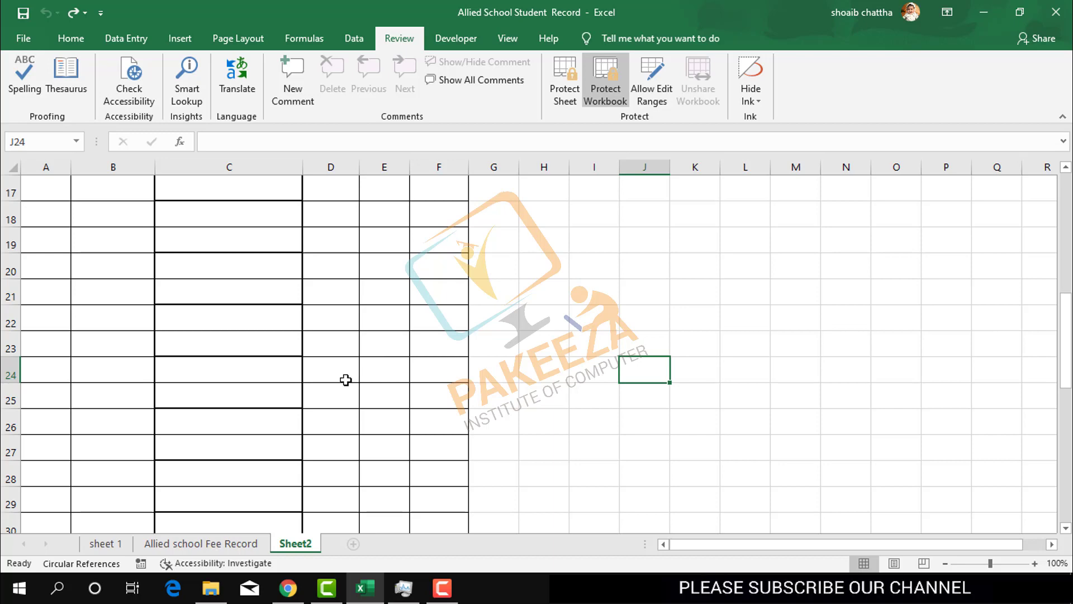
click(112, 542)
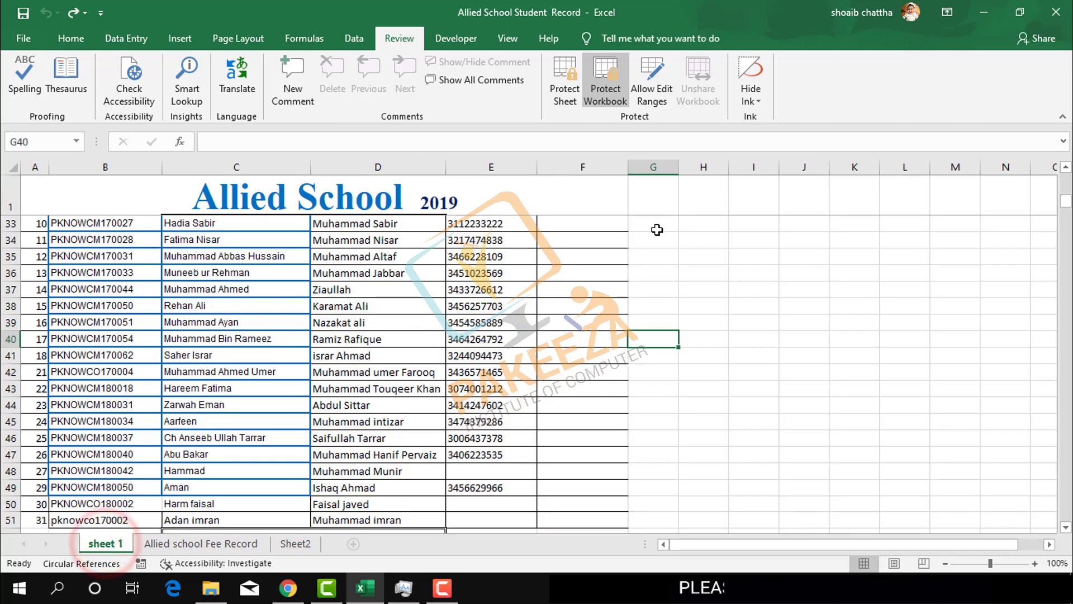
click(585, 162)
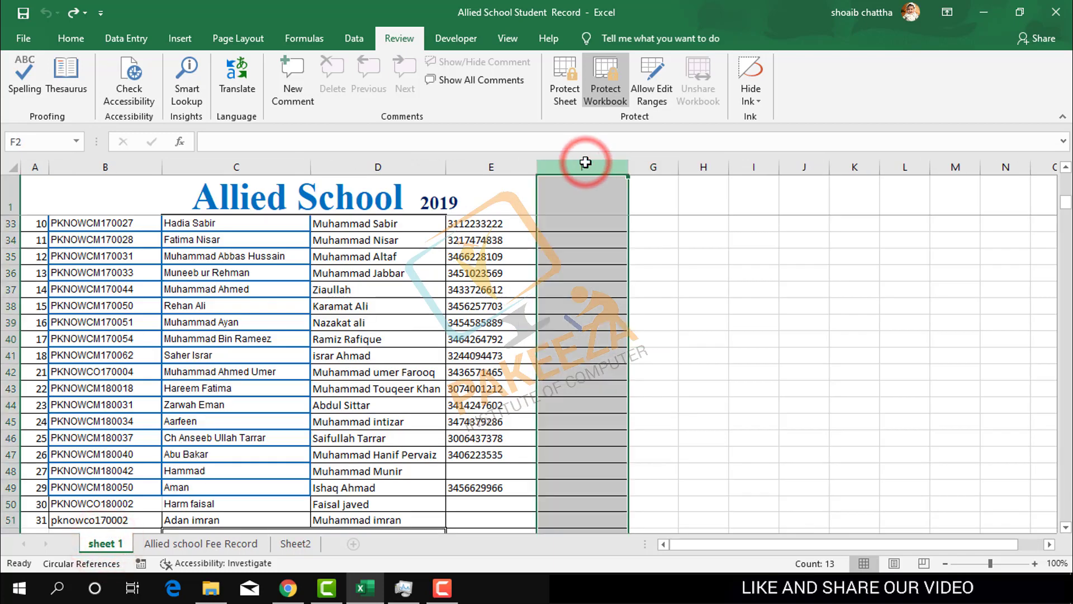
right_click(585, 162)
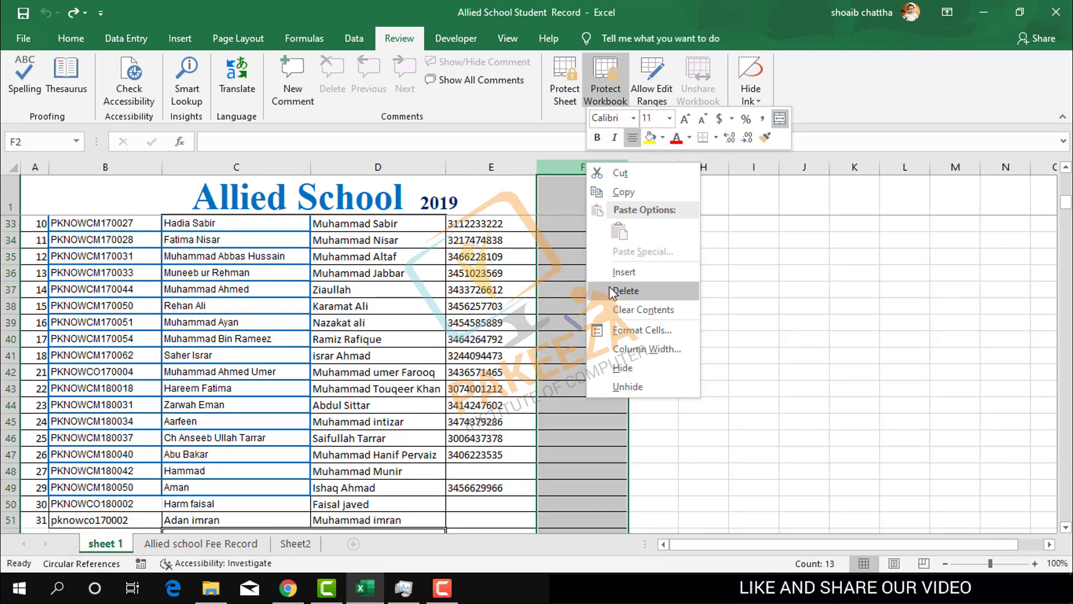
click(621, 273)
scroll(621, 273, up, 10)
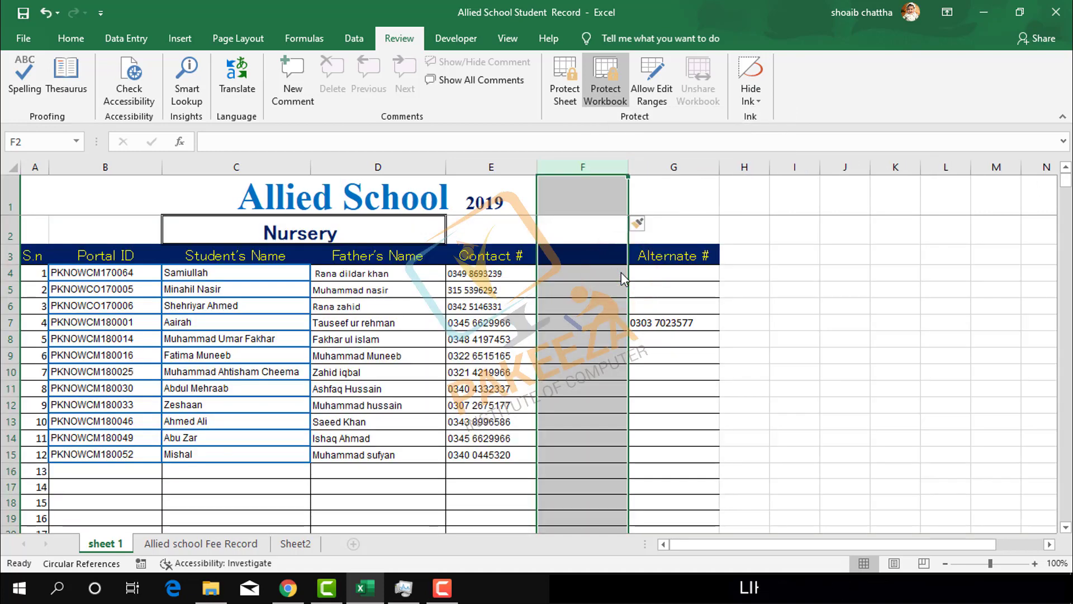
key(ctrl+z)
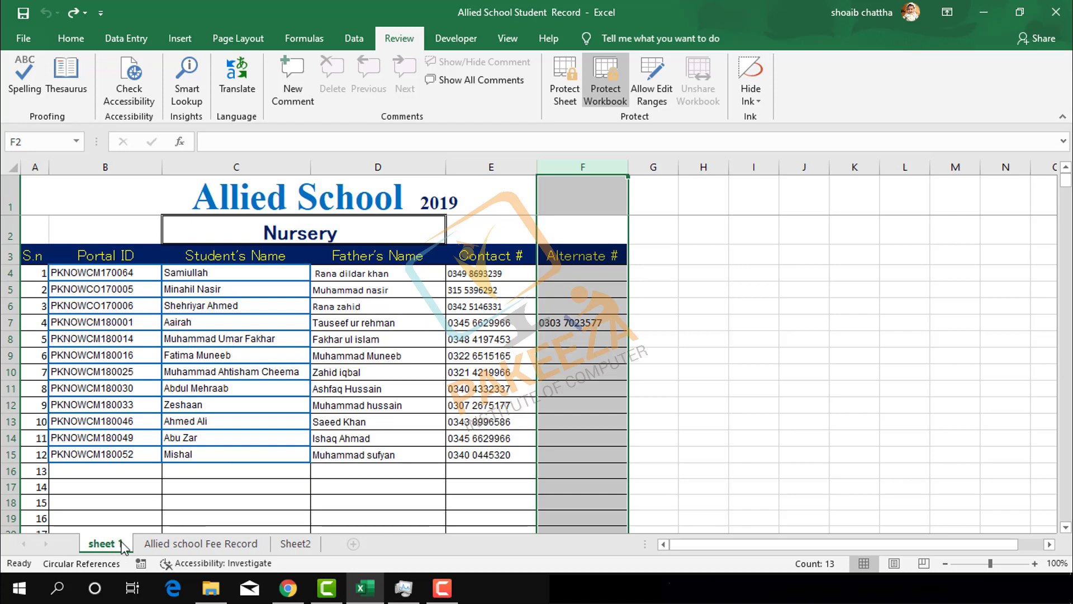
click(694, 390)
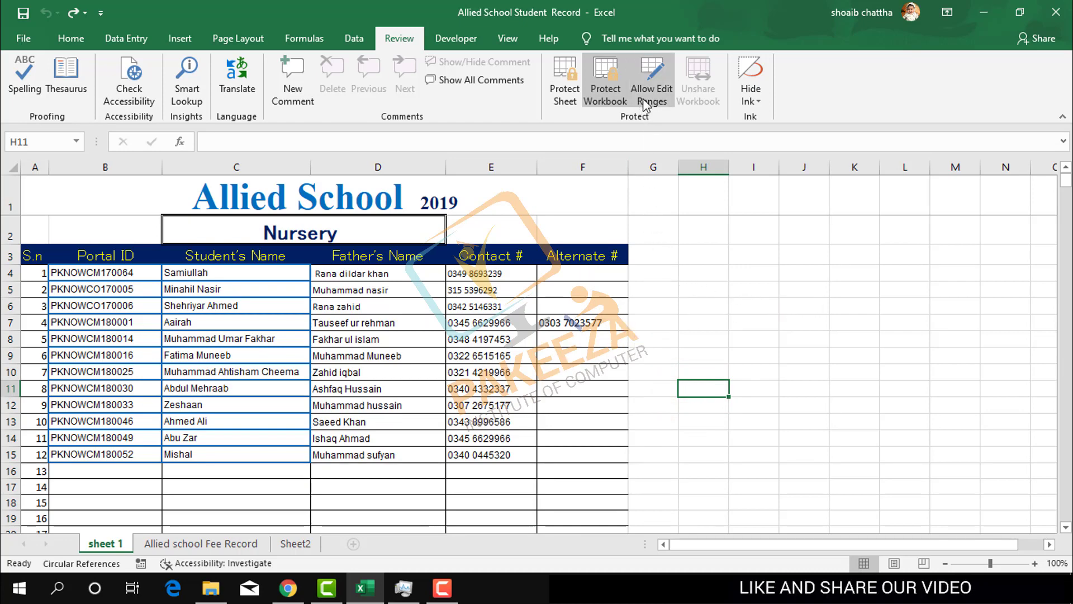
- In Allow Edit Ranges, delete Range1 ($H$2:$H$10) and begin defining a new range
click(442, 590)
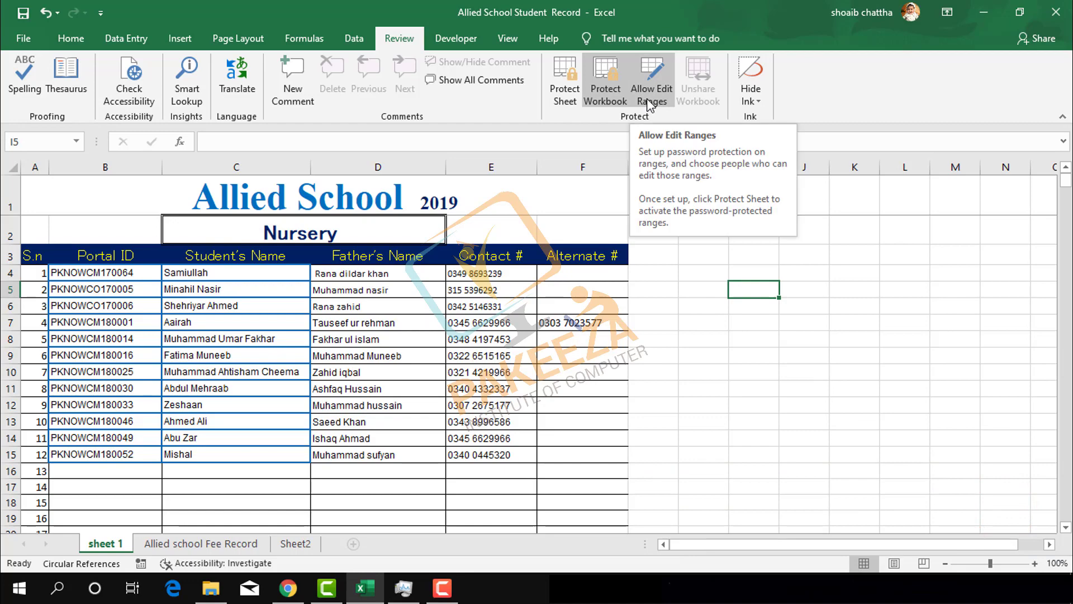
click(649, 105)
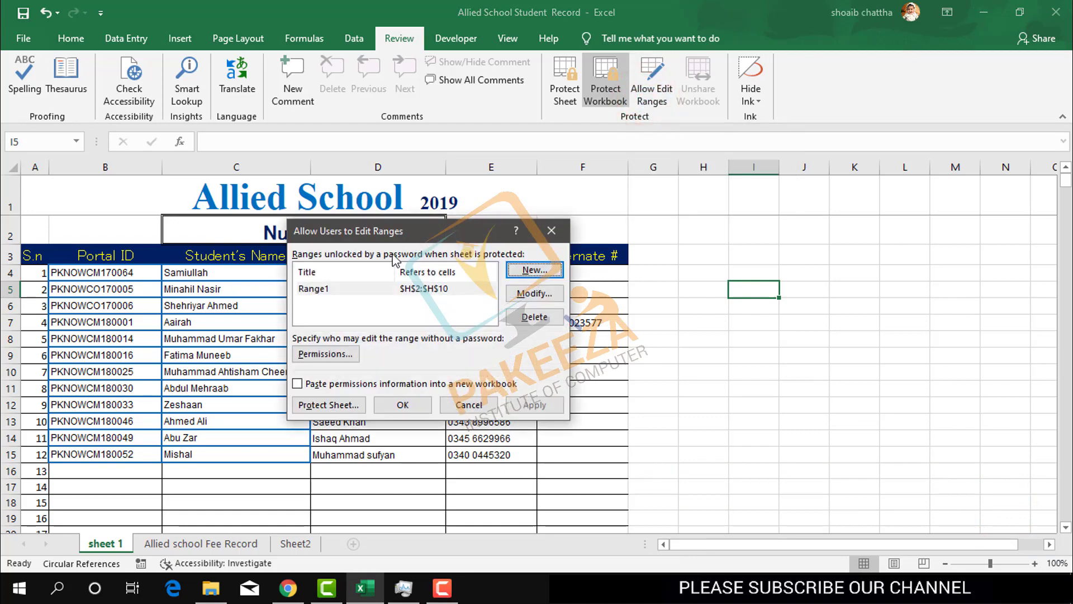
drag(394, 238, 568, 213)
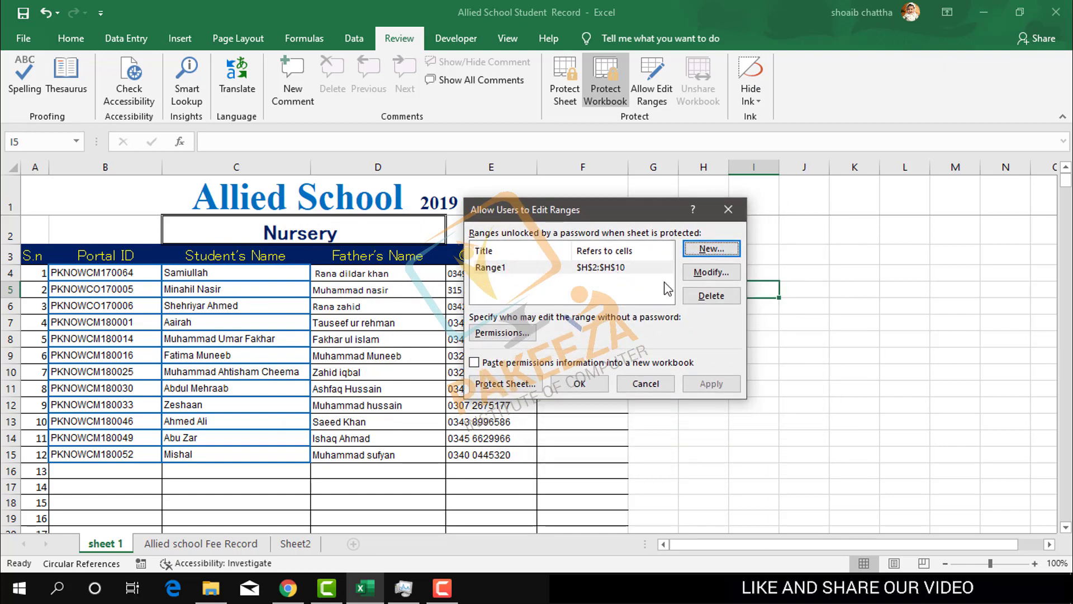
click(698, 295)
click(582, 279)
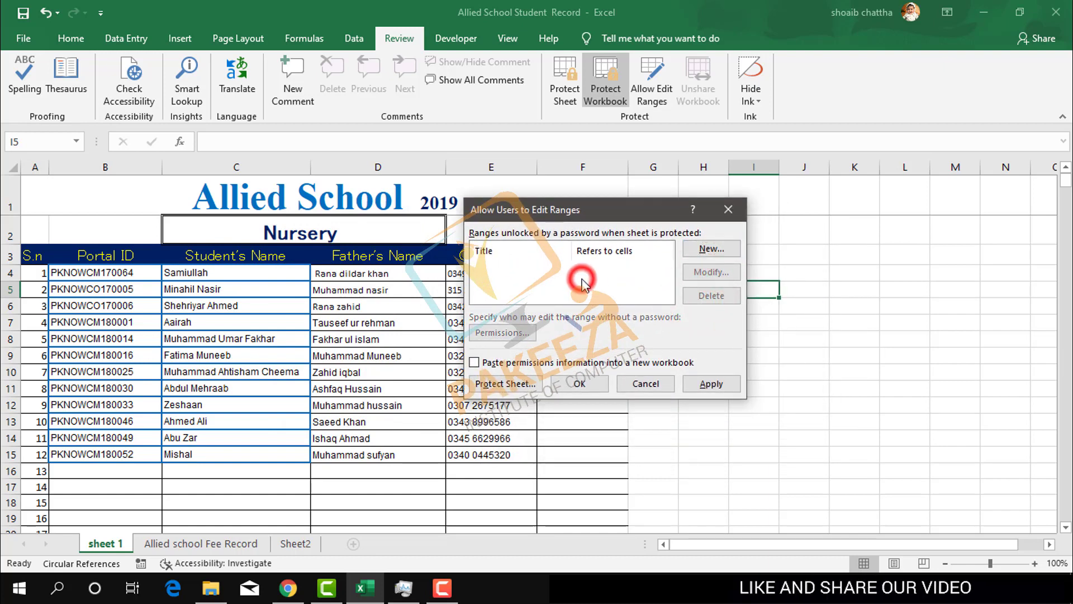
drag(648, 215, 459, 233)
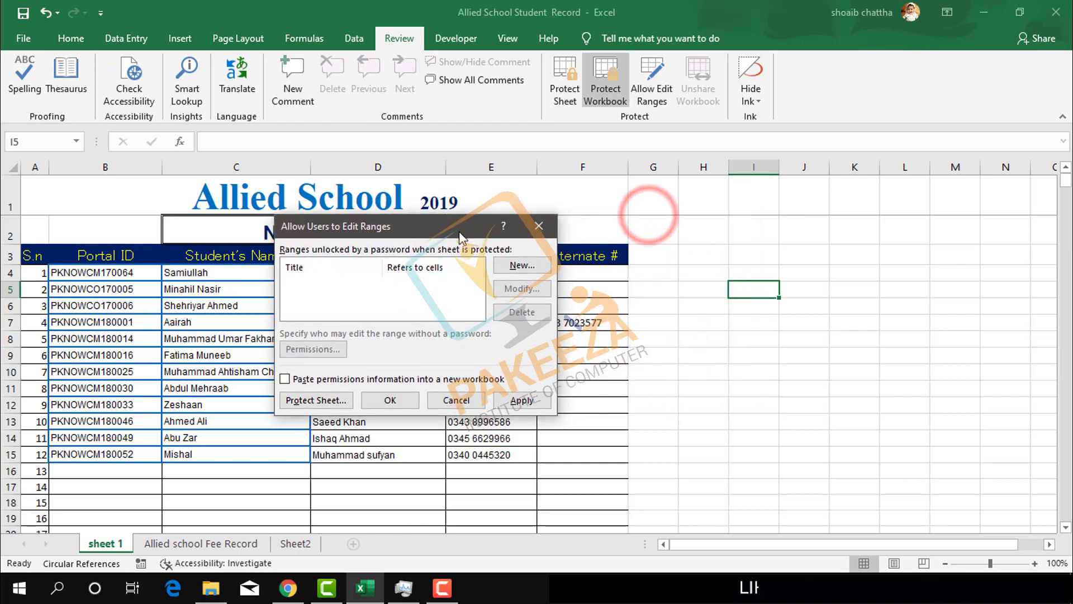
click(522, 265)
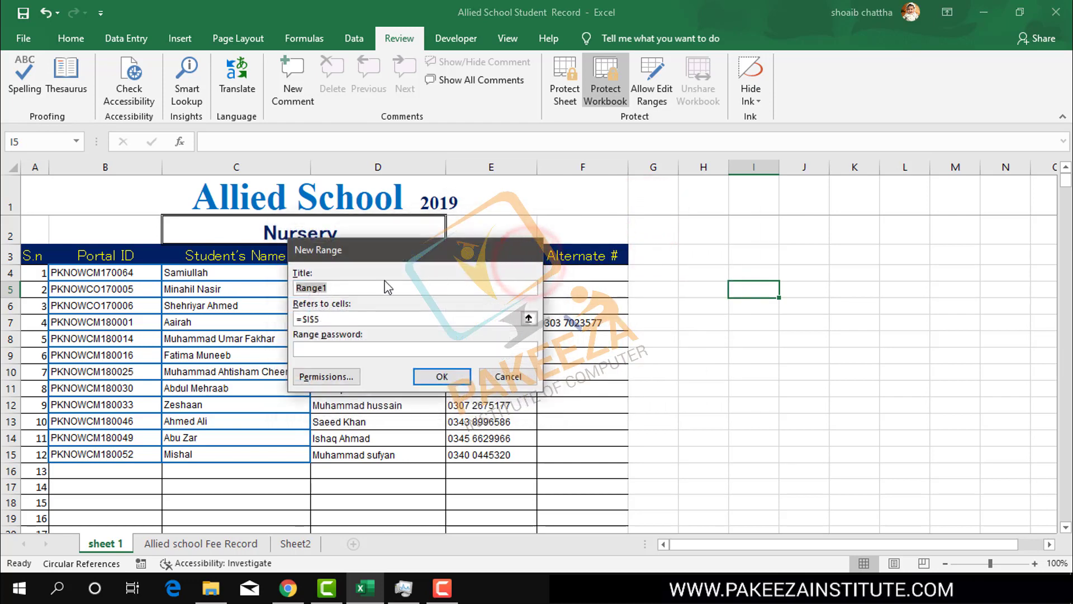
- Title the new range 'pakeeza' and set it to refer to $G$3:$J$13
click(335, 287)
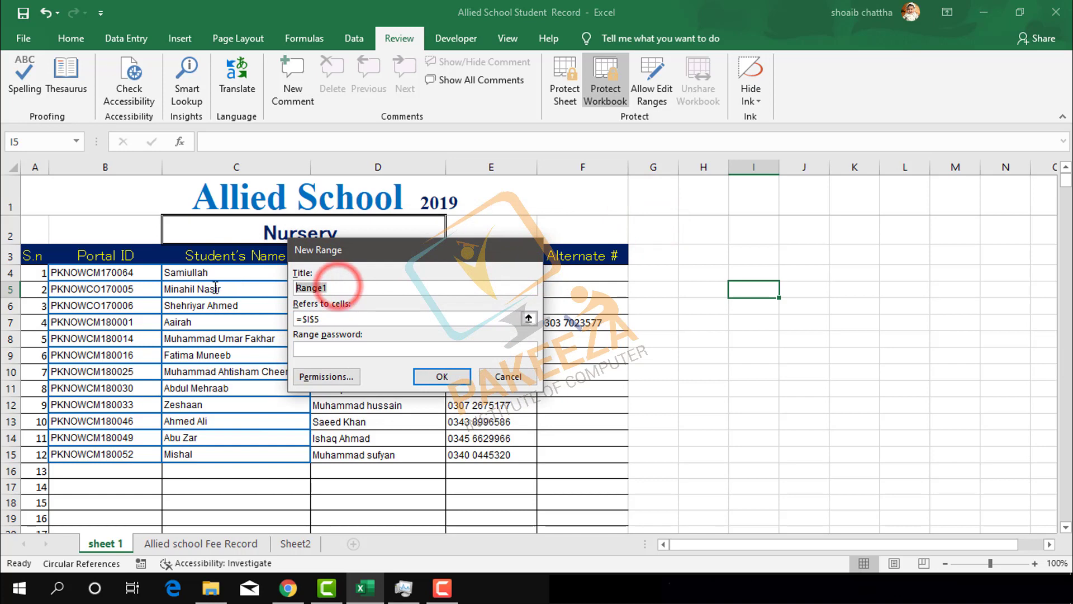
text(pakeeza)
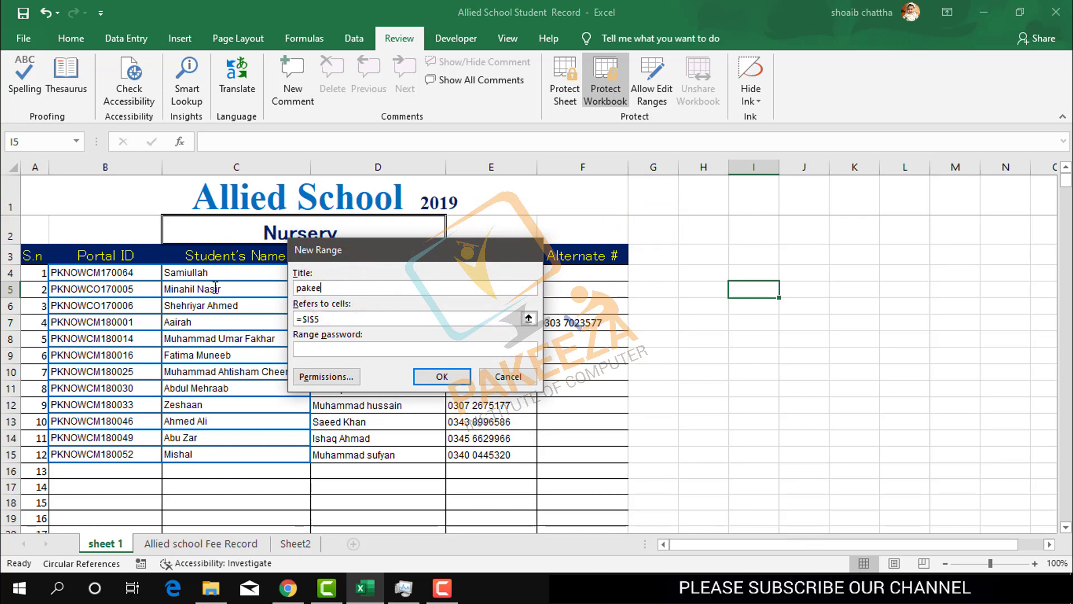
click(330, 318)
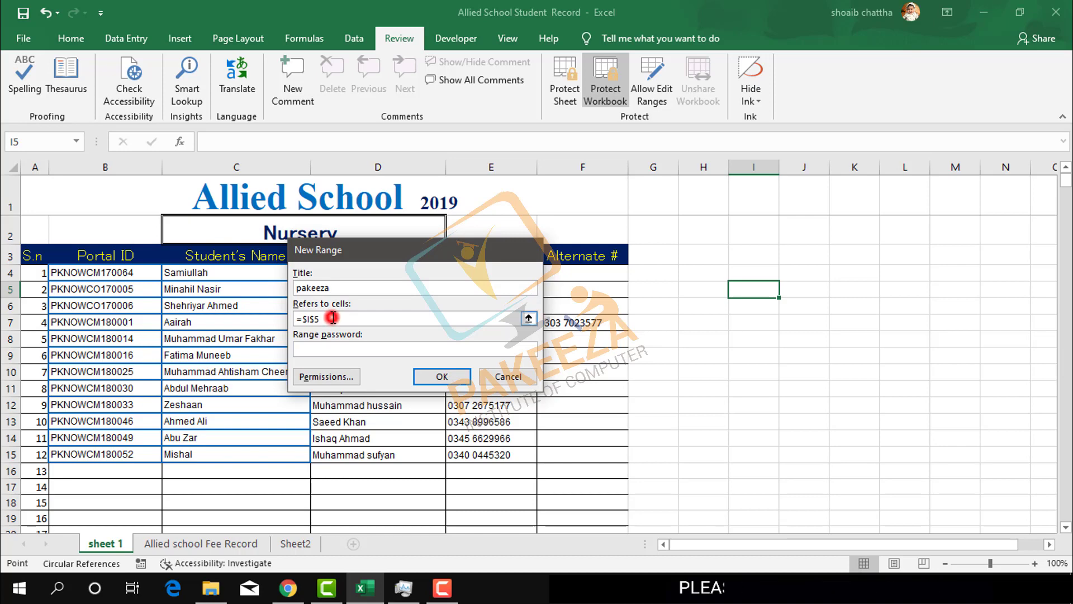
key(BackSpace)
key(BackSpace)
key(BackSpace)
key(BackSpace)
key(BackSpace)
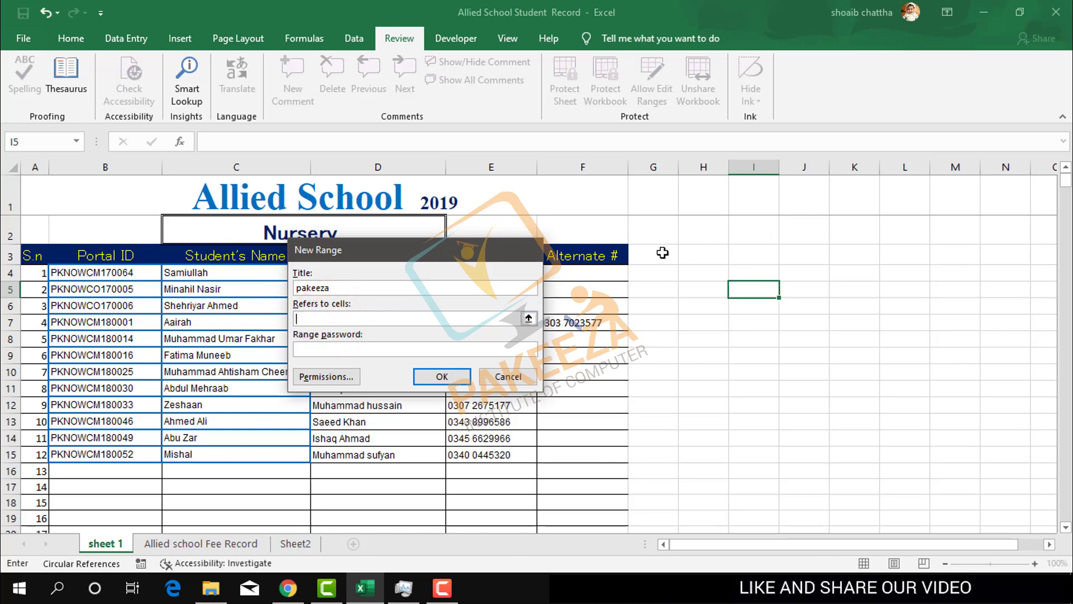
drag(662, 253, 798, 423)
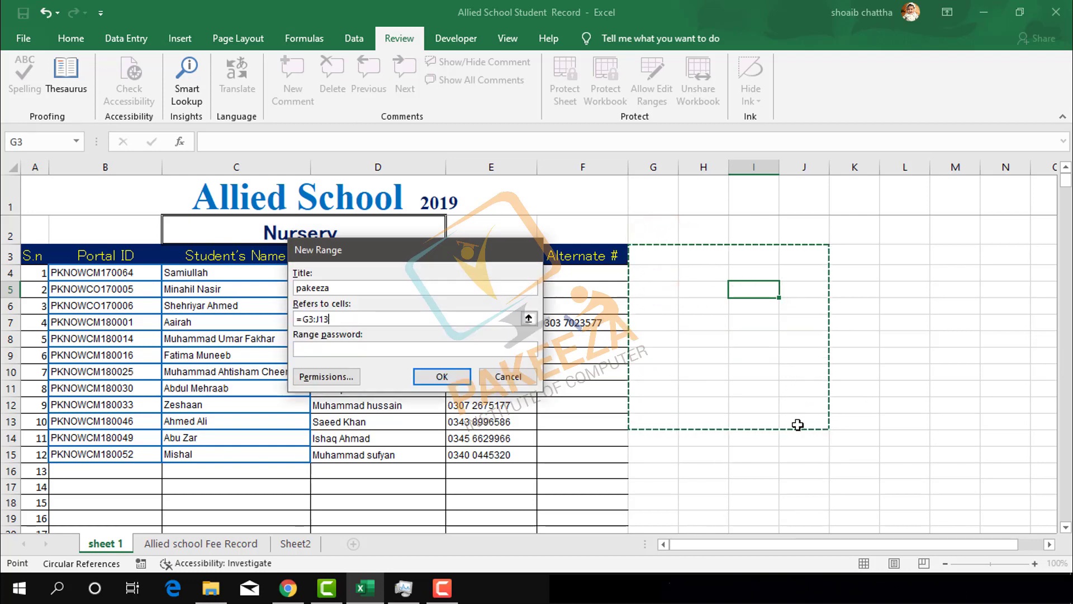
- Assign the pakeeza range a password and confirm it to create the range
click(361, 348)
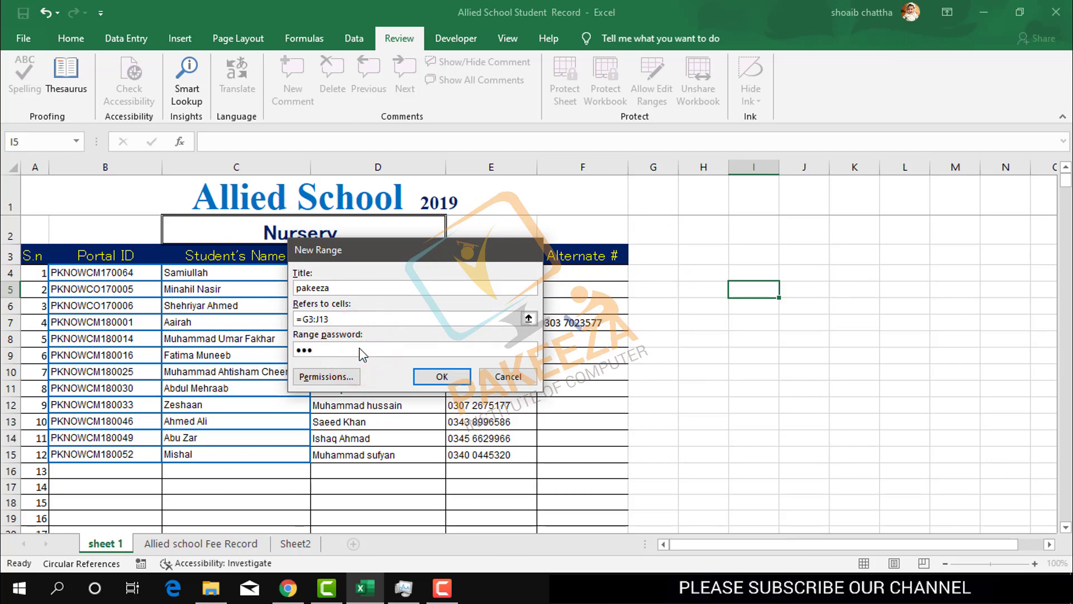
text(123)
click(442, 376)
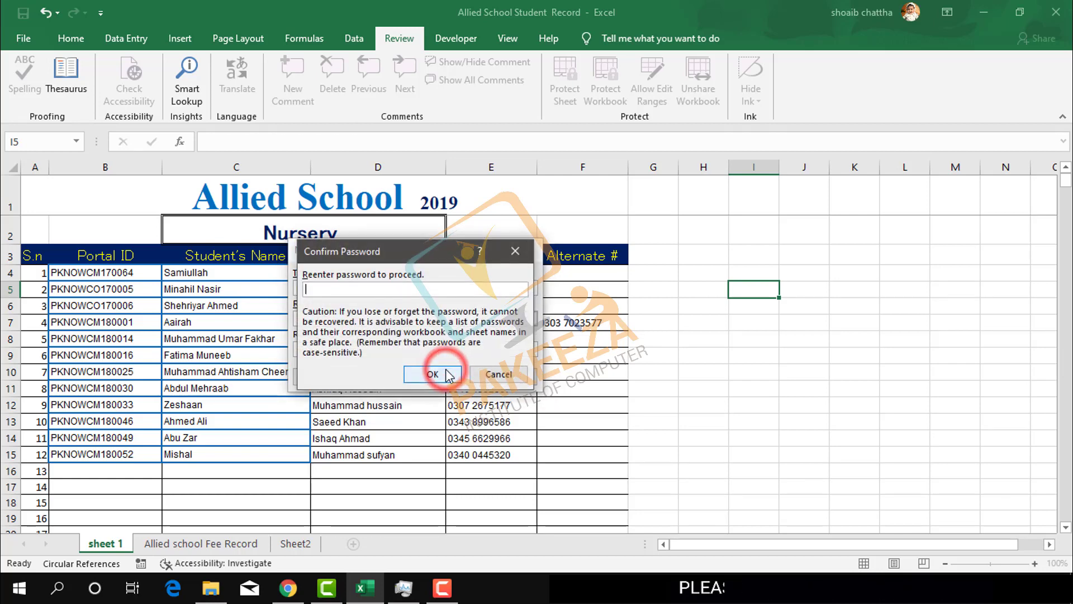
click(396, 288)
text(12)
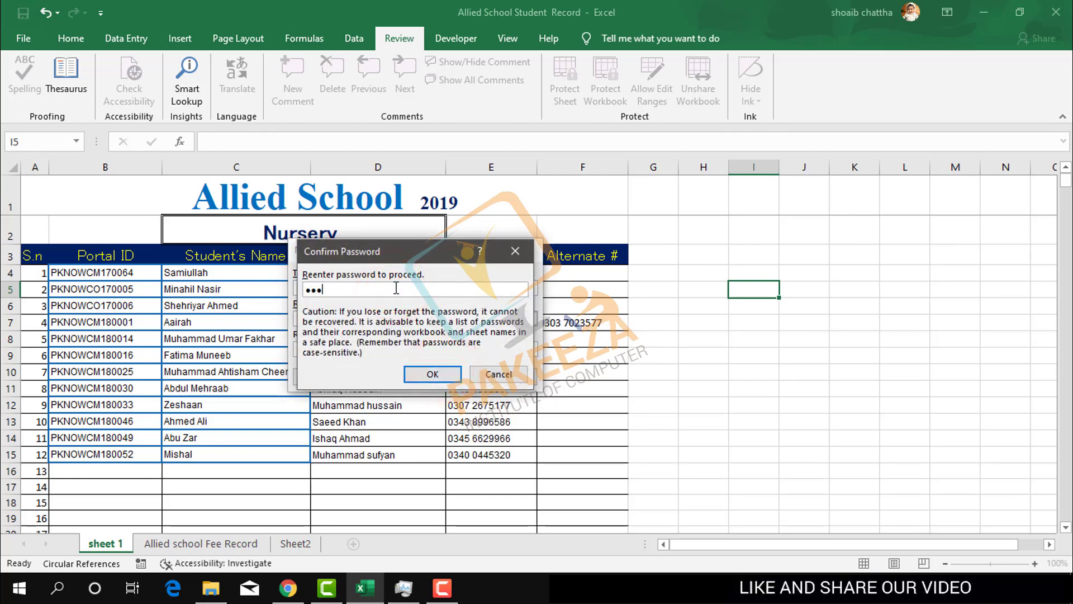
click(433, 373)
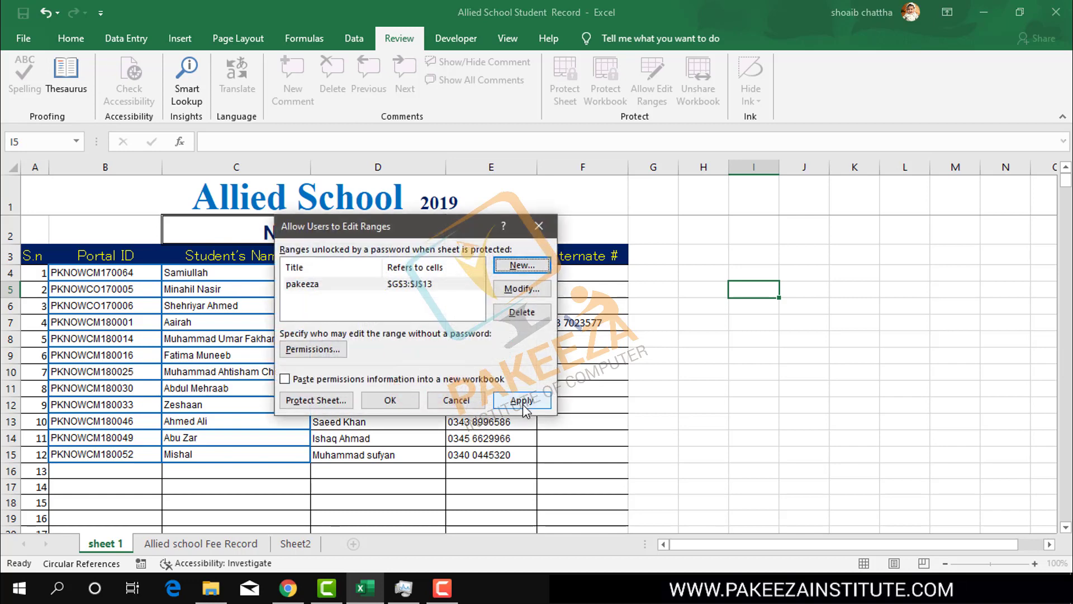
- Apply the 'pakeeza' editable range $G$3:$J$13 and close the Allow Users to Edit Ranges dialog
click(523, 402)
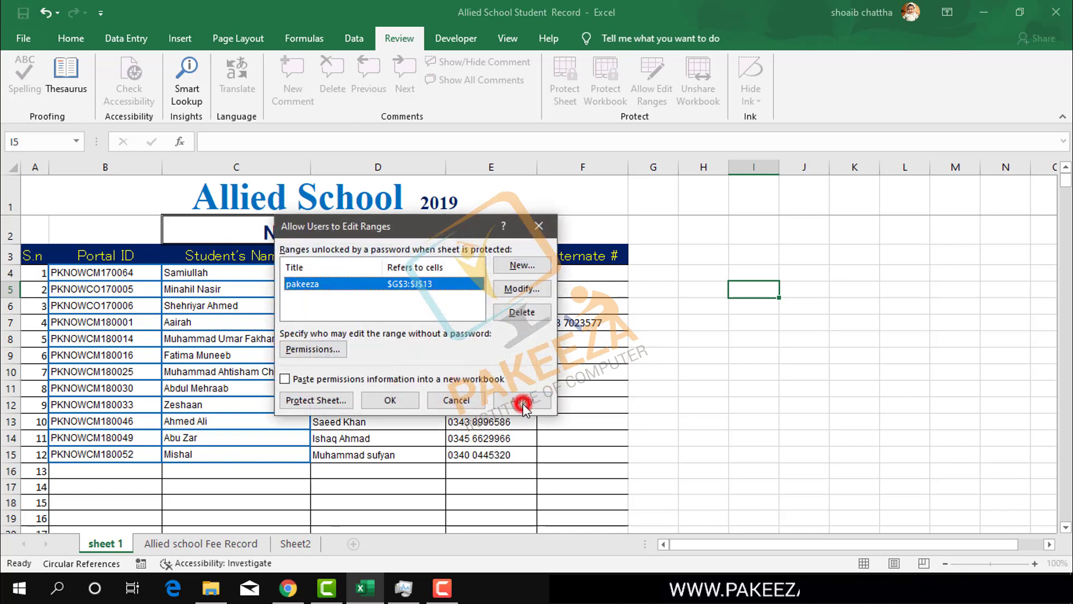
click(388, 401)
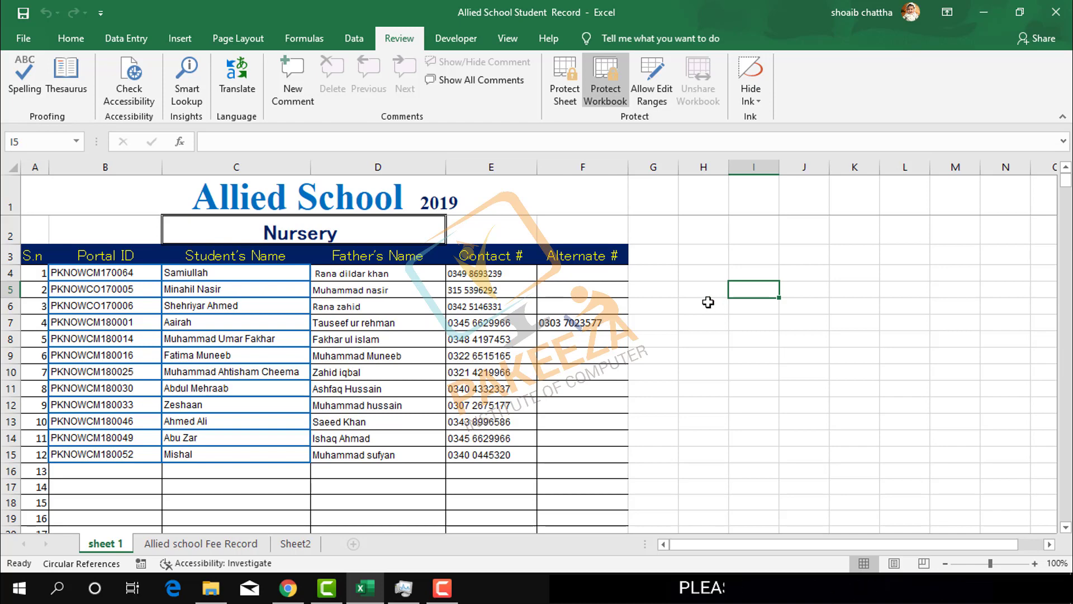
- Test-enter 12 in cell H6, then undo it so H6 stays blank
click(715, 306)
text(1)
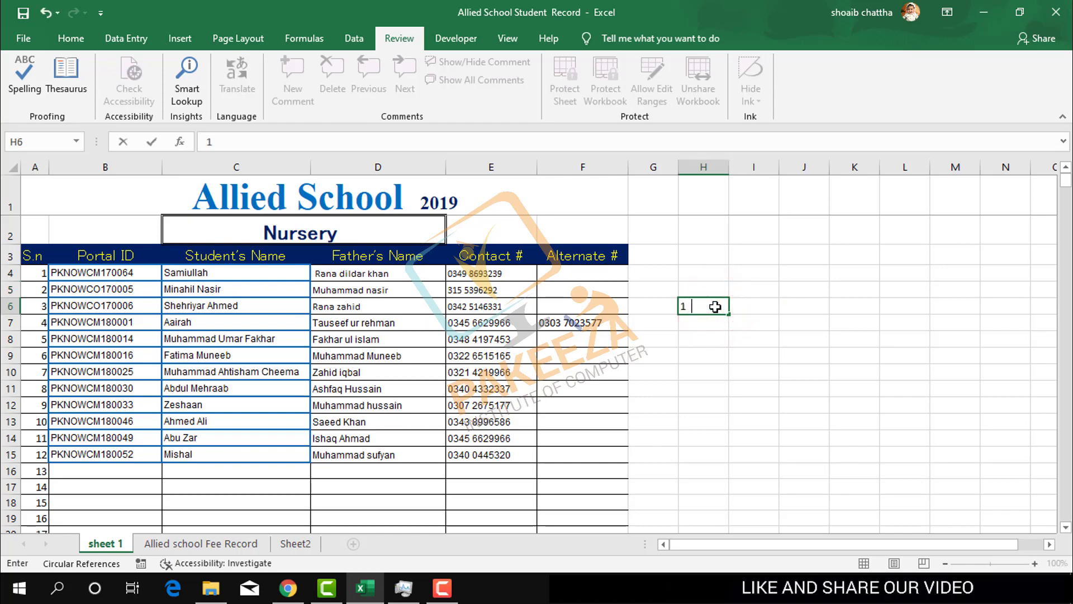
text(2)
key(Return)
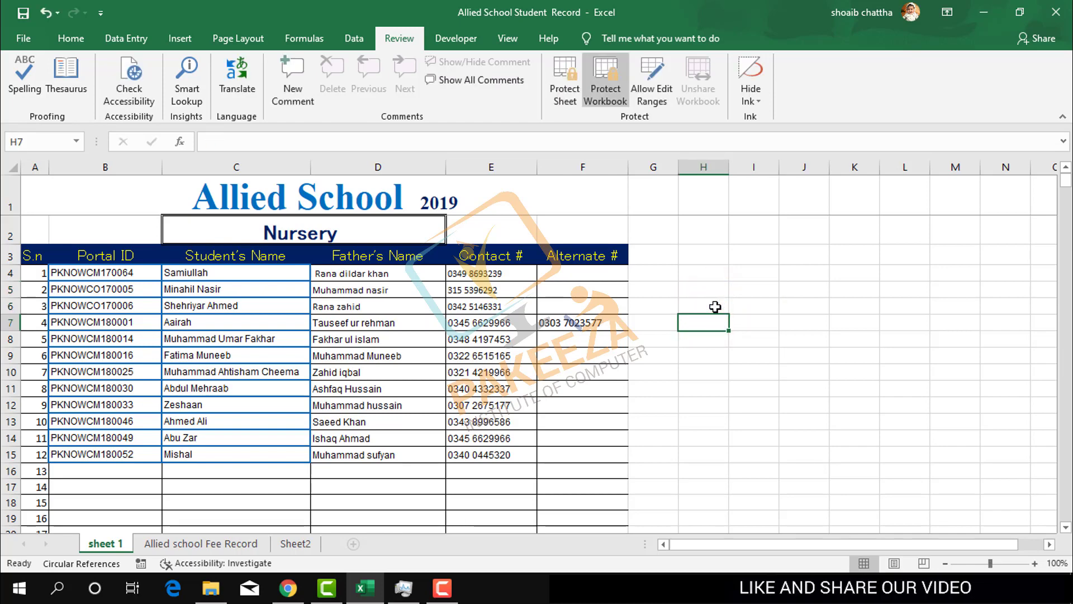
key(ctrl+z)
- Clear student 2's father's name from cell D5
click(334, 291)
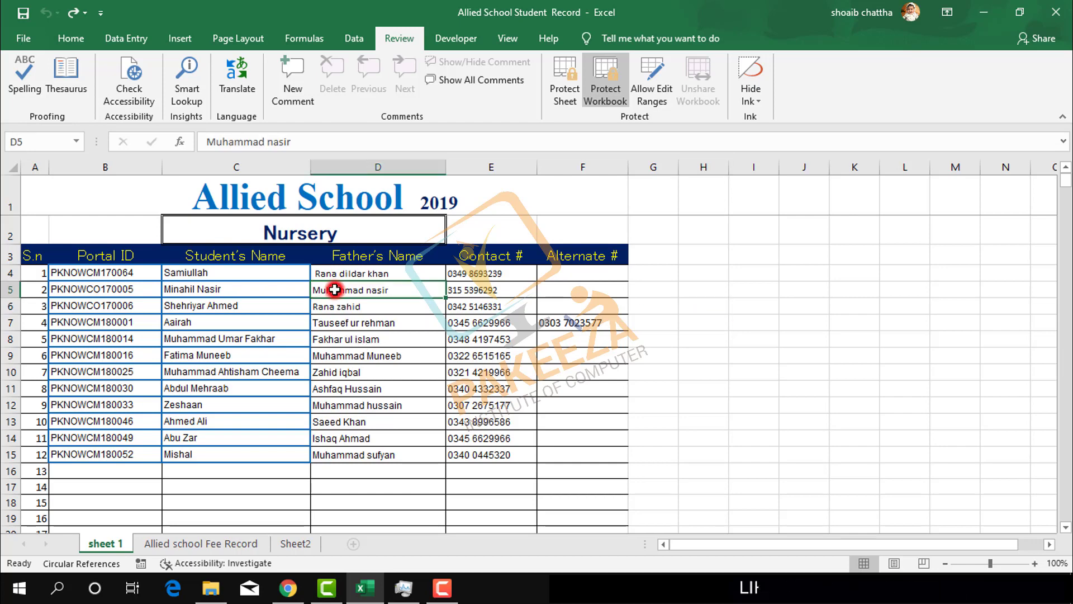
key(BackSpace)
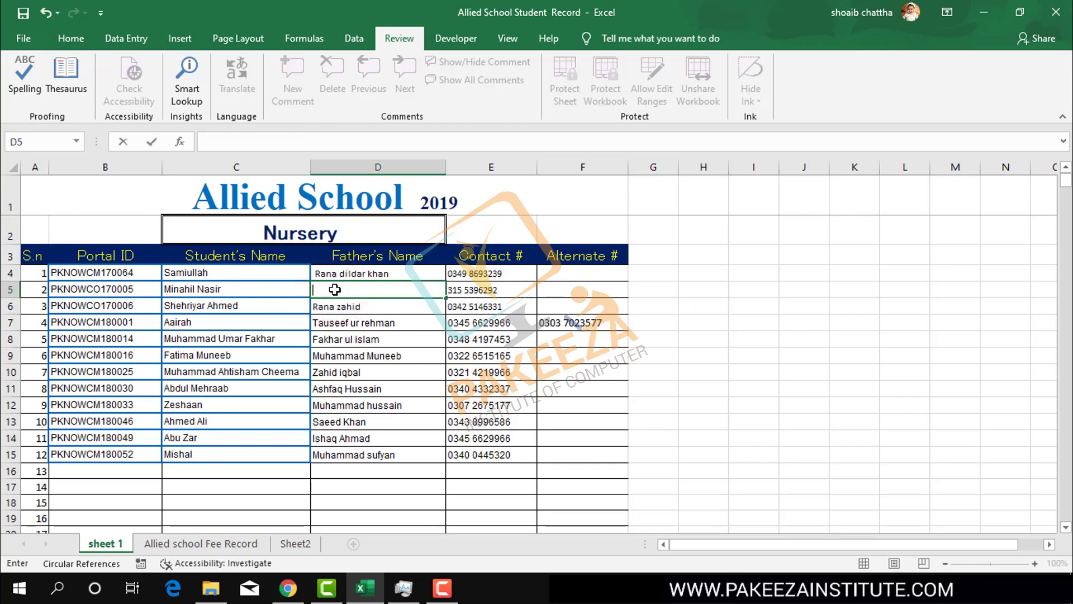
click(369, 332)
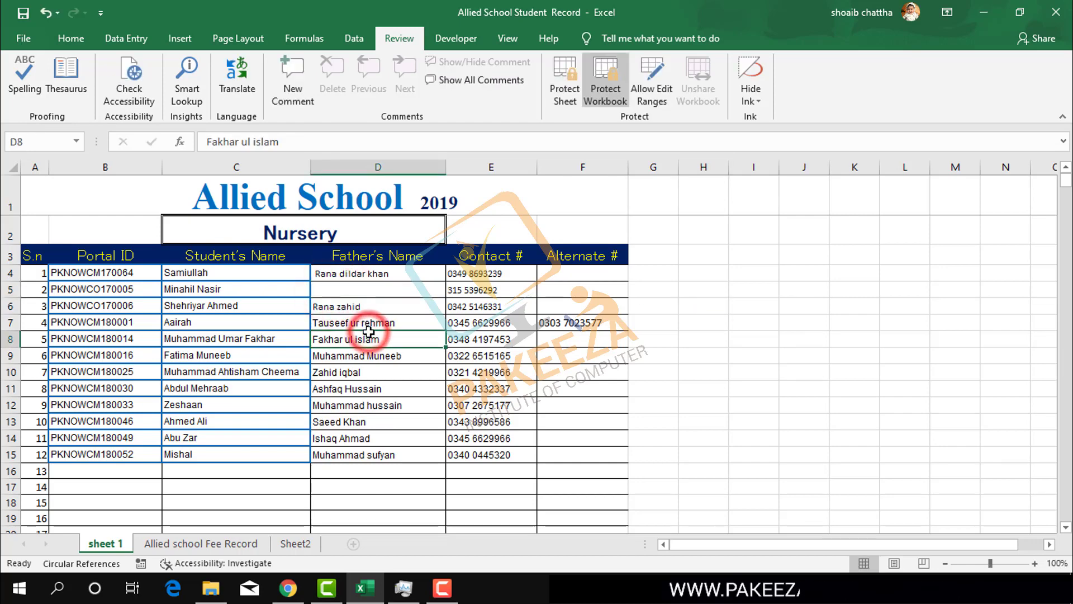
click(561, 92)
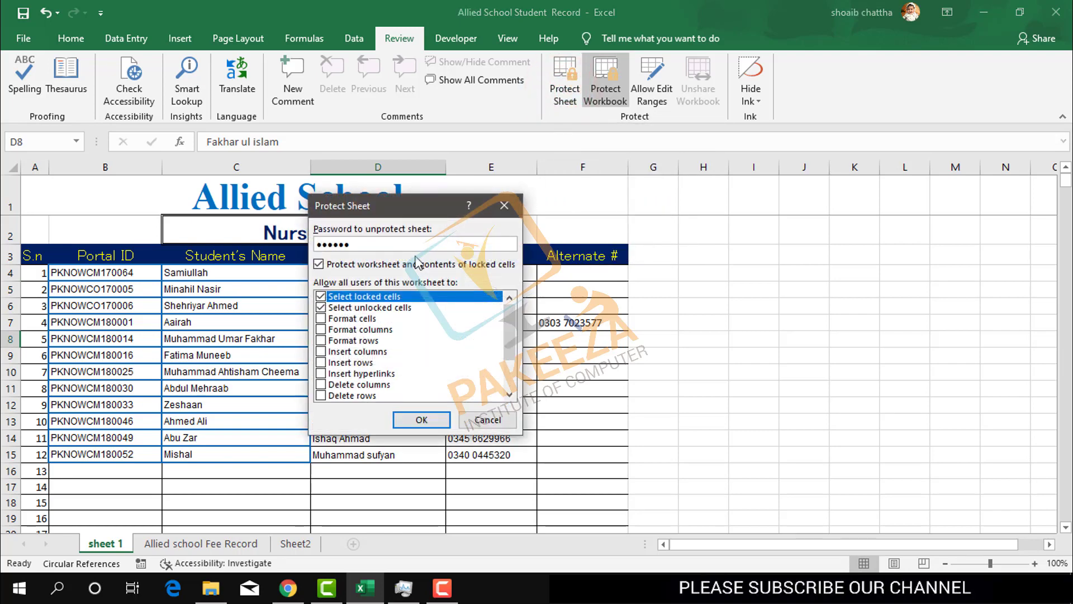
- Protect sheet 1 with a password, re-entering the password to confirm it
key(Return)
text(••••••)
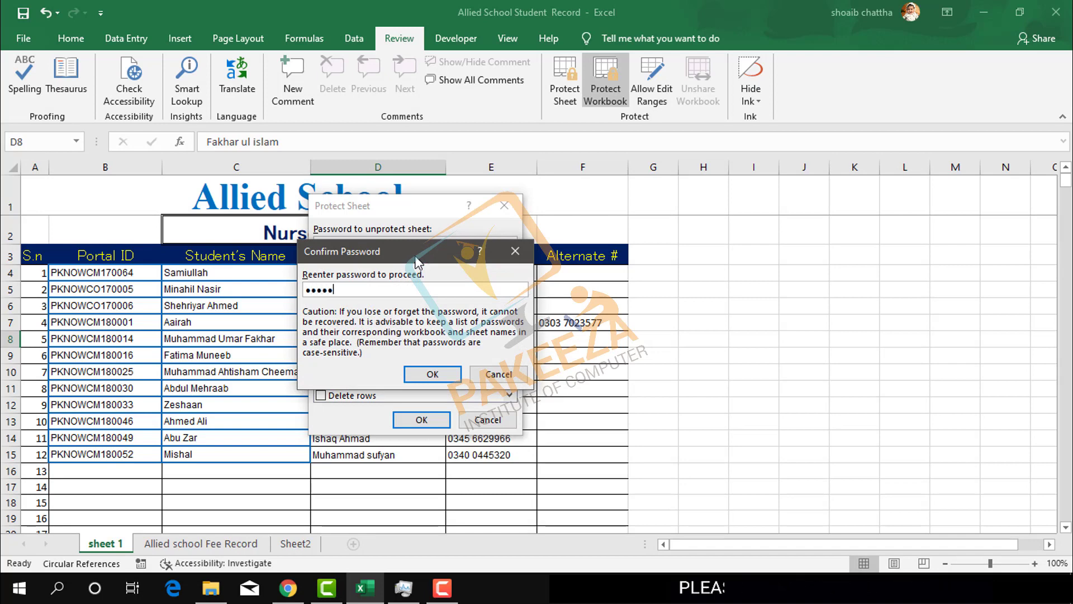
key(Return)
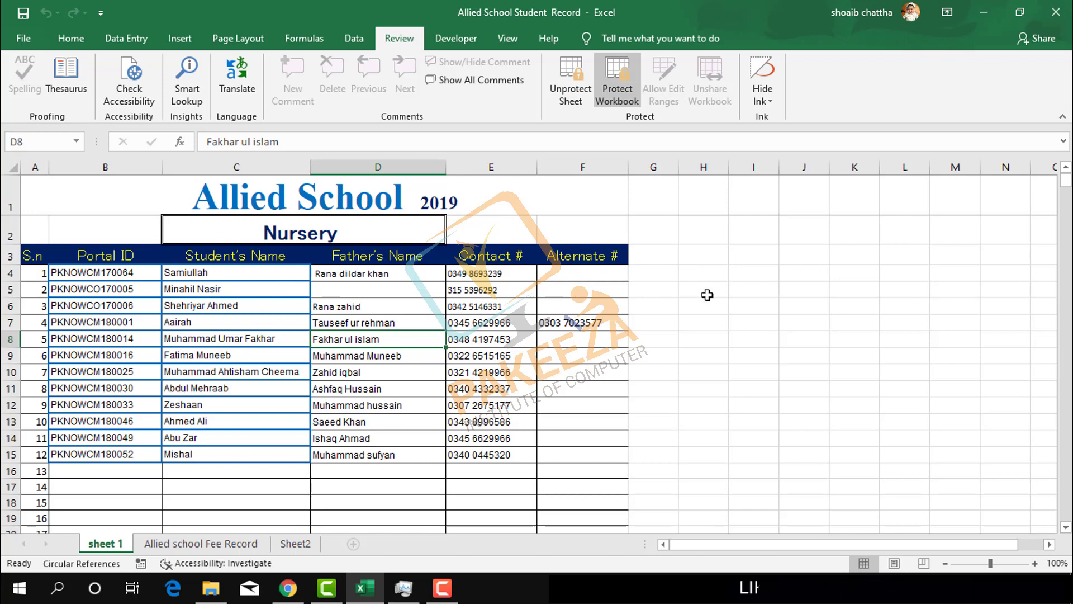
- Unlock the G3:J13 range for editing cell H5 by entering the range password
click(706, 295)
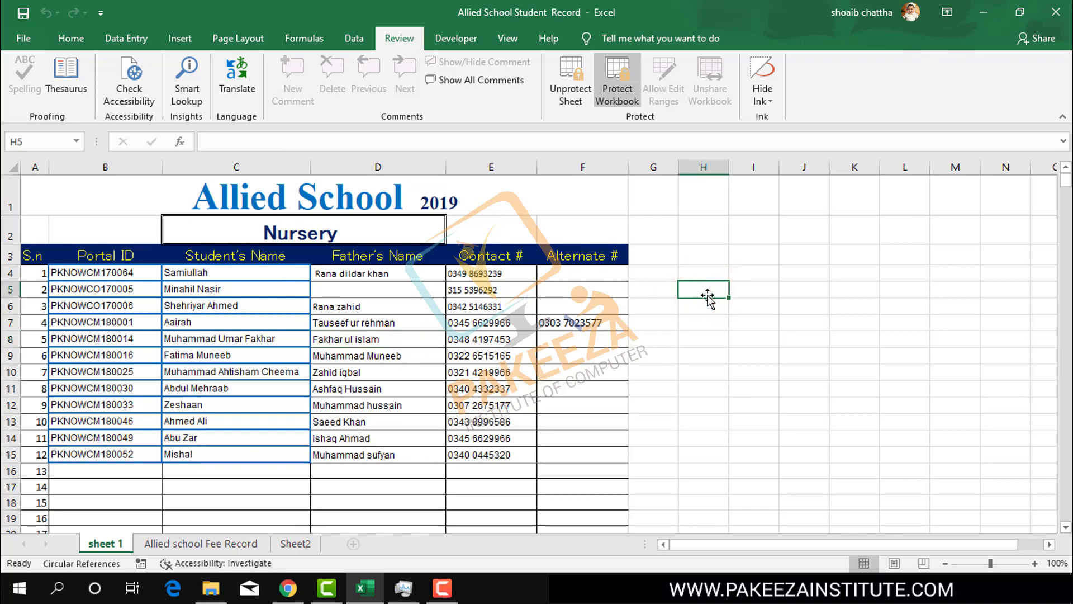
double_click(707, 295)
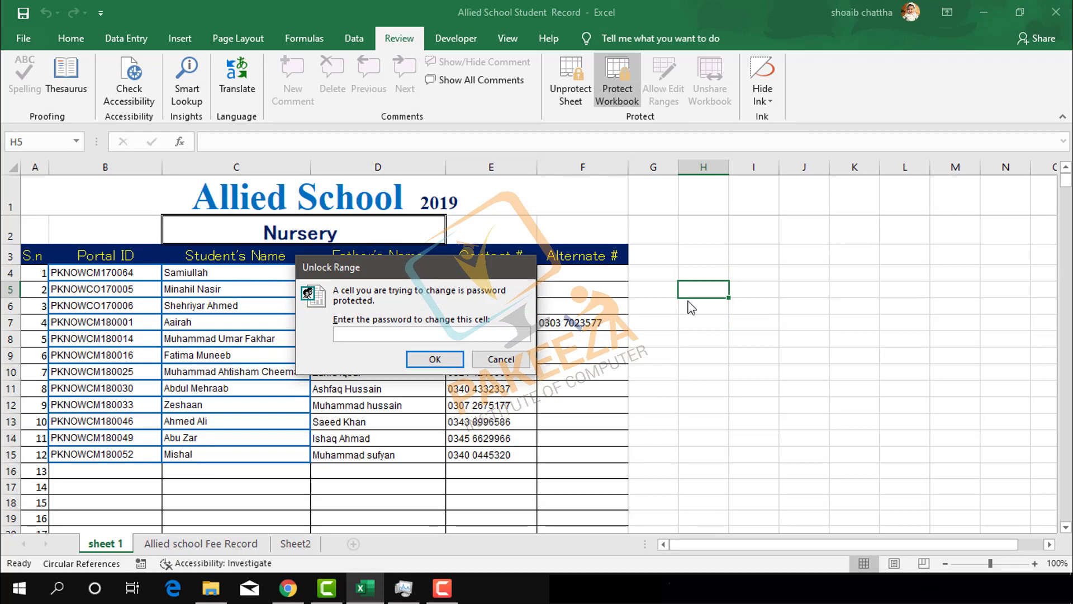
drag(375, 266, 505, 359)
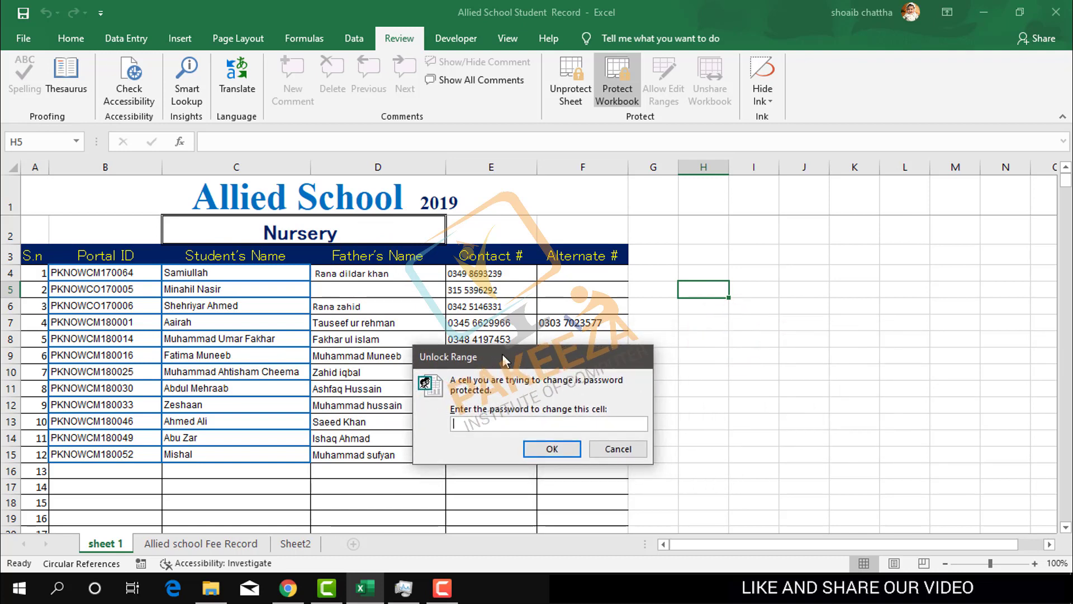
click(479, 423)
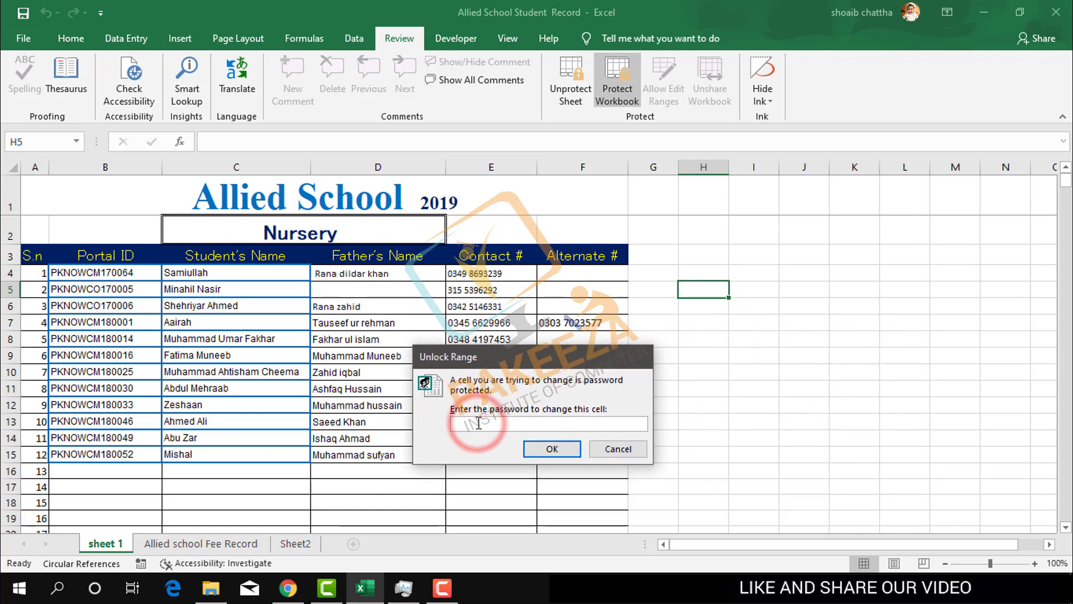
text(1)
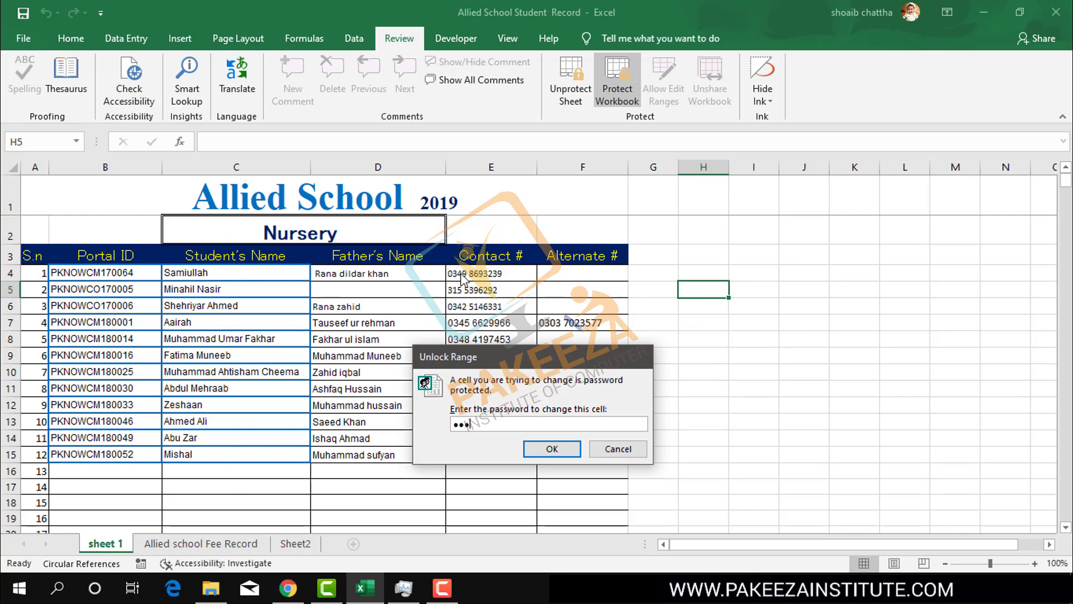
click(572, 451)
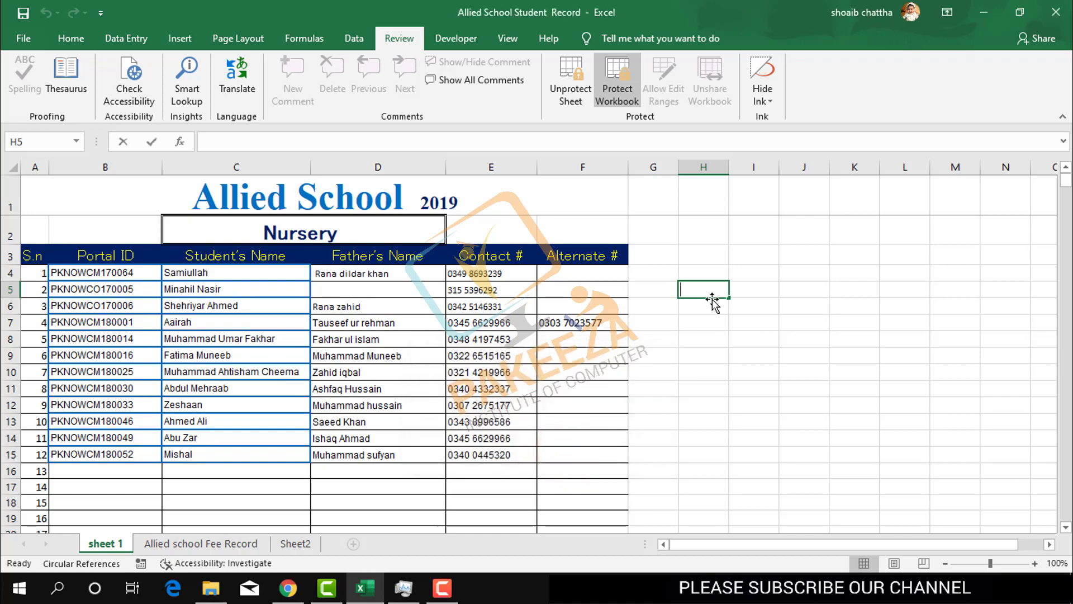
- Enter 12 in both H5 and I5 inside the editable range
text(12)
click(755, 288)
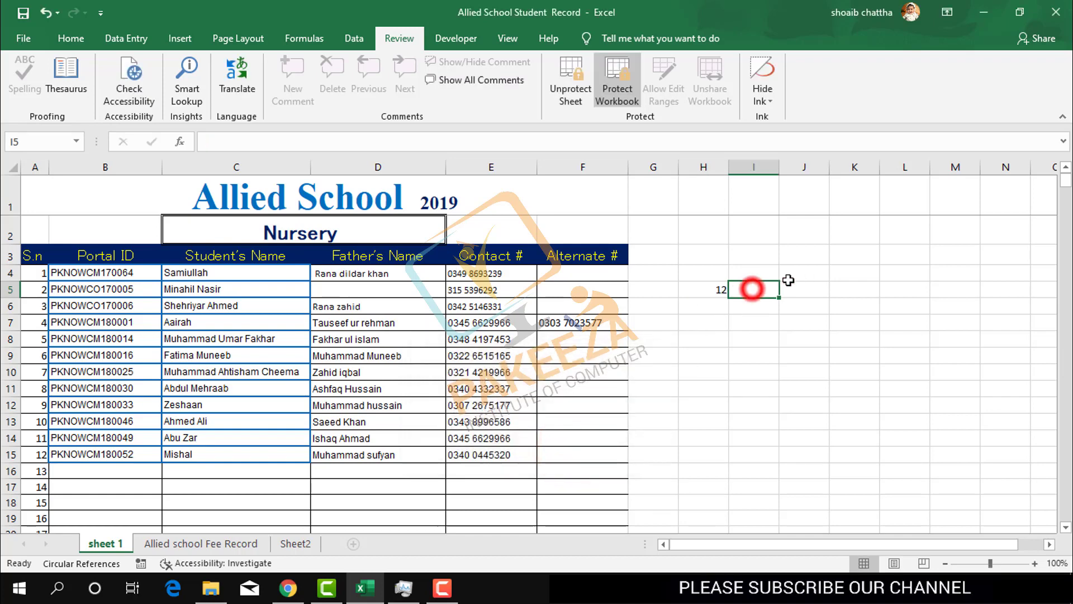
text(12)
click(815, 347)
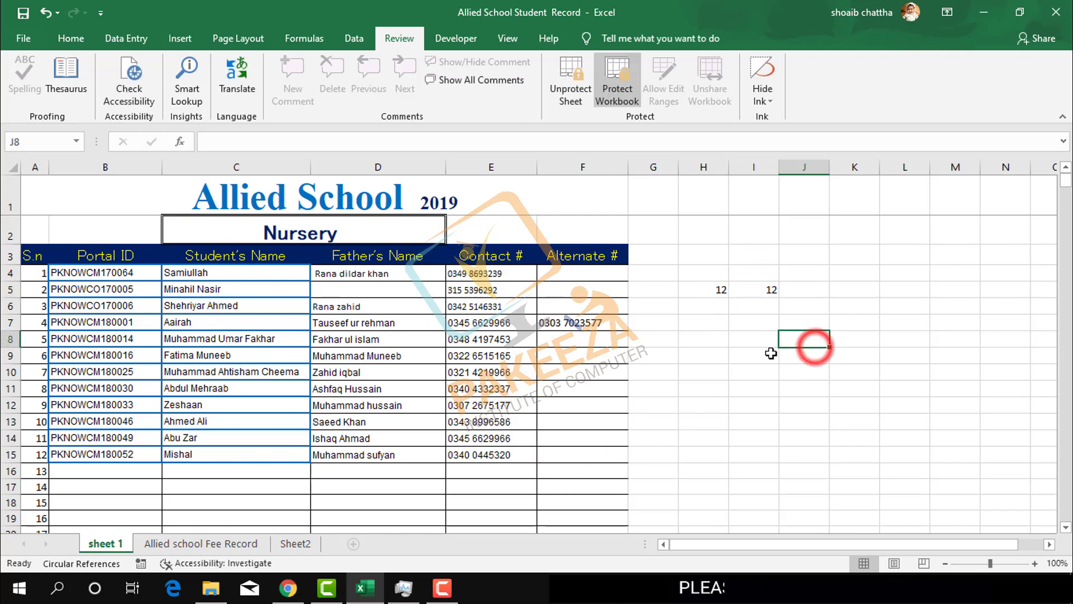
- Try editing locked cell D4 and dismiss the protected-sheet warning
click(417, 273)
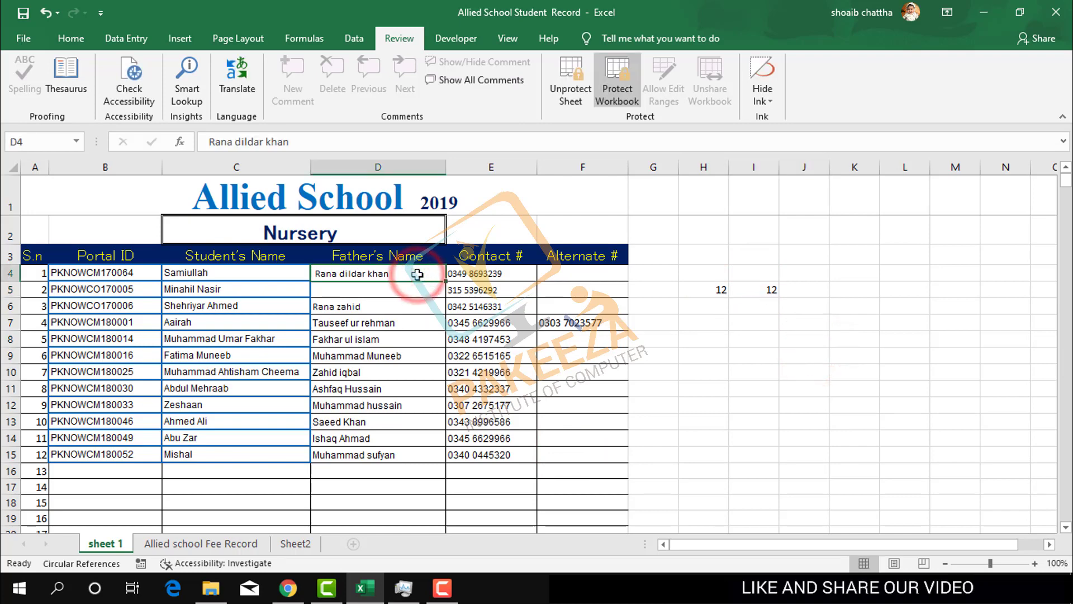
double_click(417, 274)
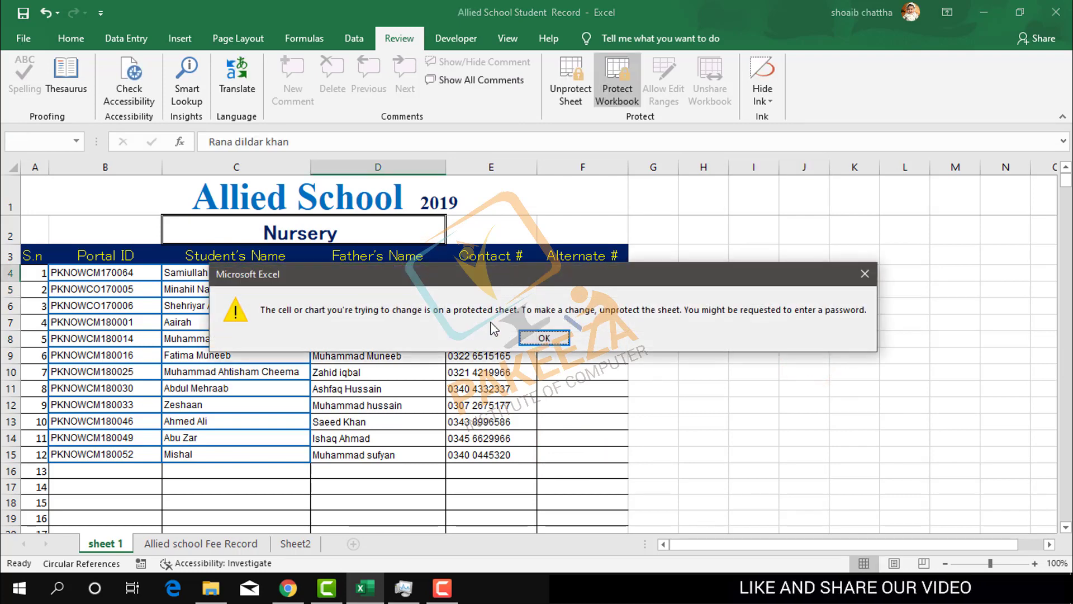
click(544, 339)
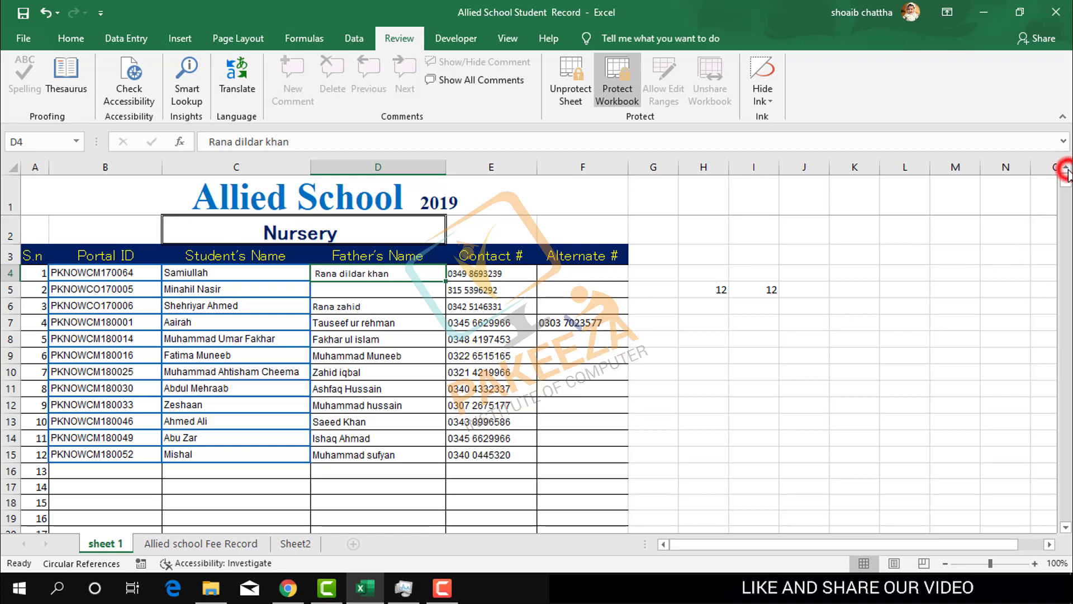
click(754, 323)
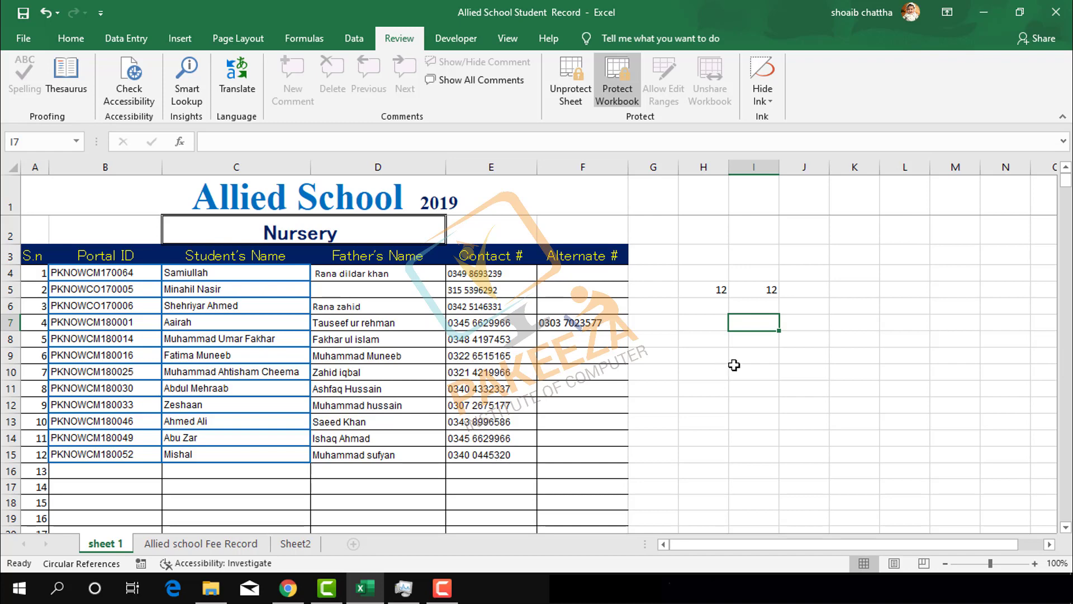
click(675, 389)
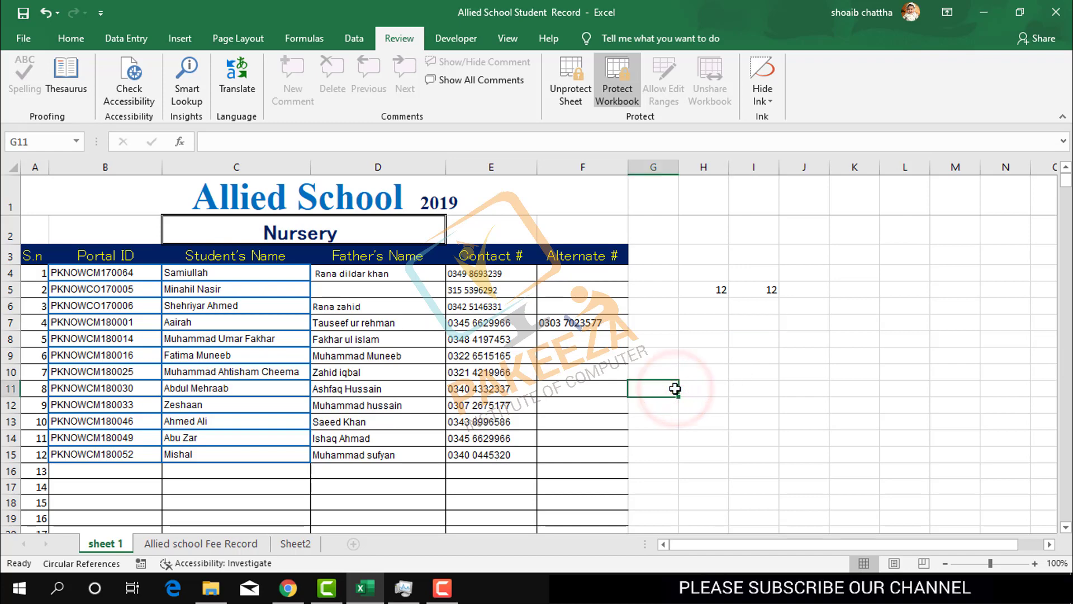
click(441, 587)
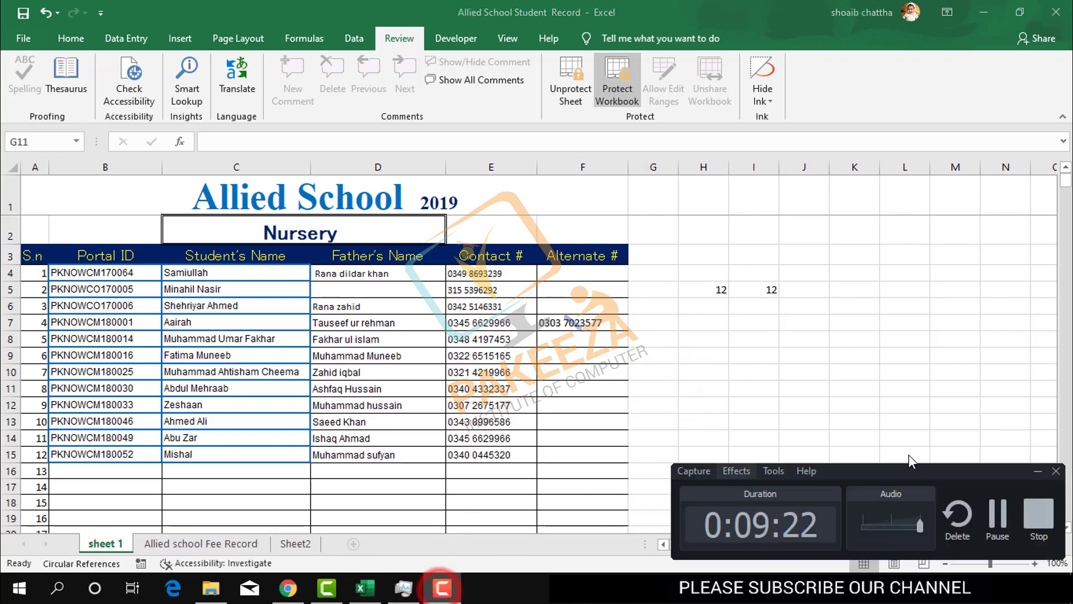
click(1038, 513)
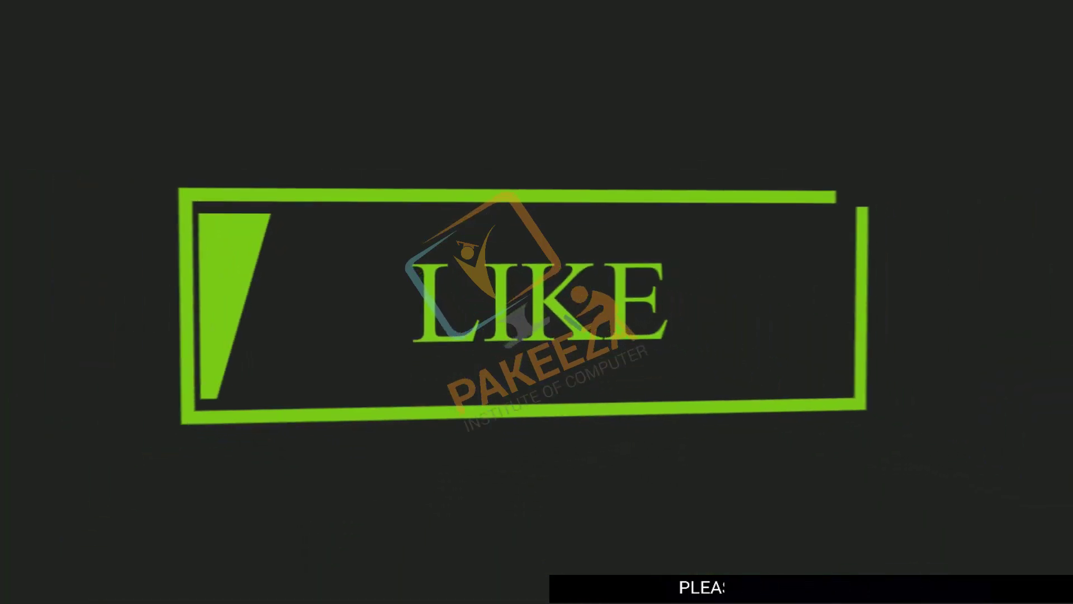